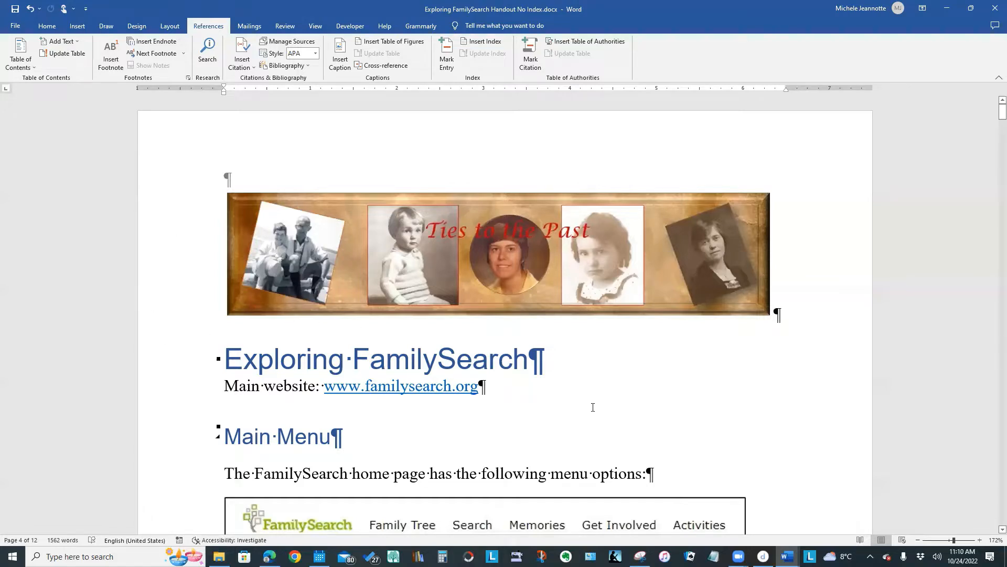
- Hide the formatting marks in the Exploring FamilySearch handout
scroll(593, 408, down, 1)
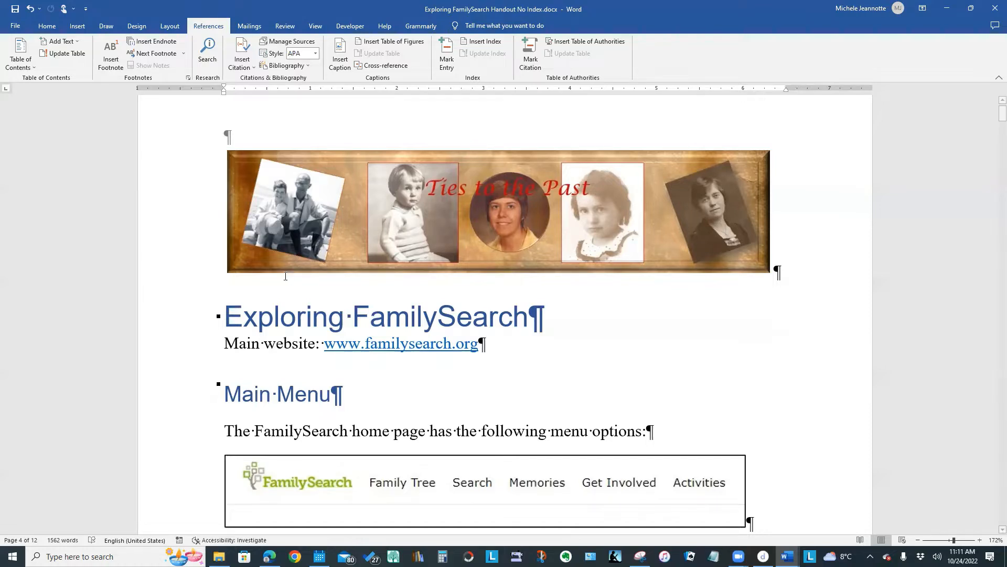
click(48, 26)
click(362, 49)
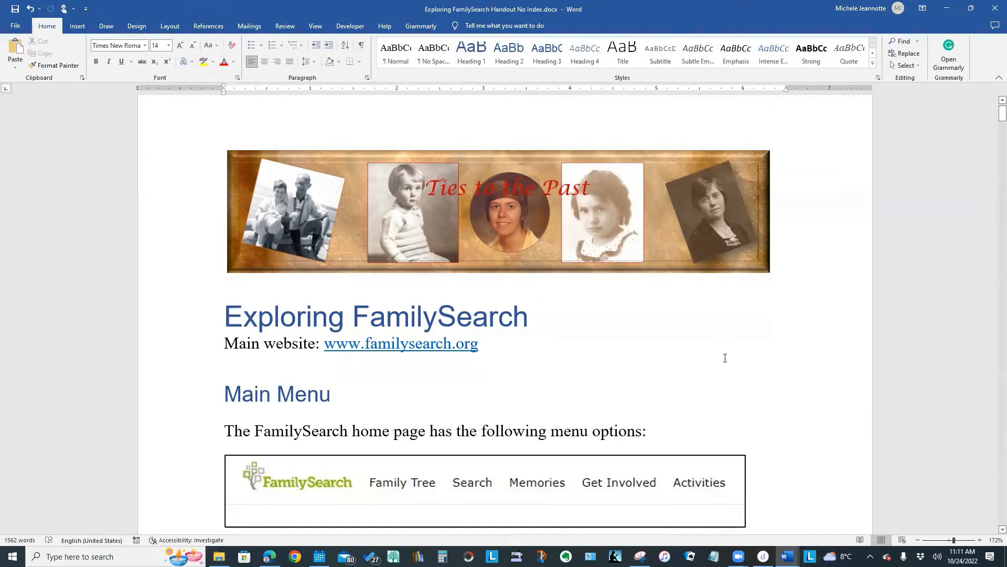
- Mark the "Main Menu" heading as a main index entry that refers to the current page
scroll(726, 358, down, 3)
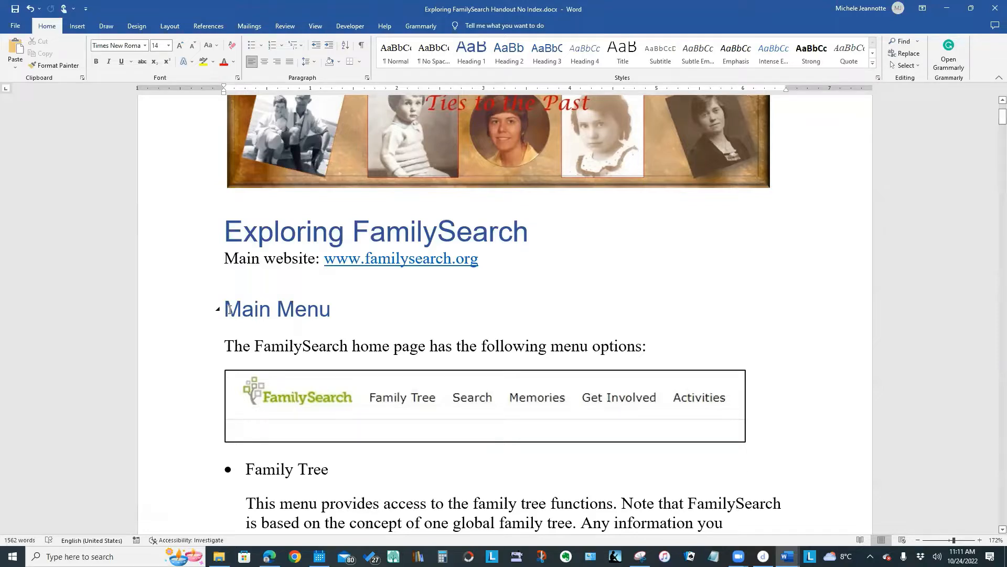
drag(230, 309, 311, 313)
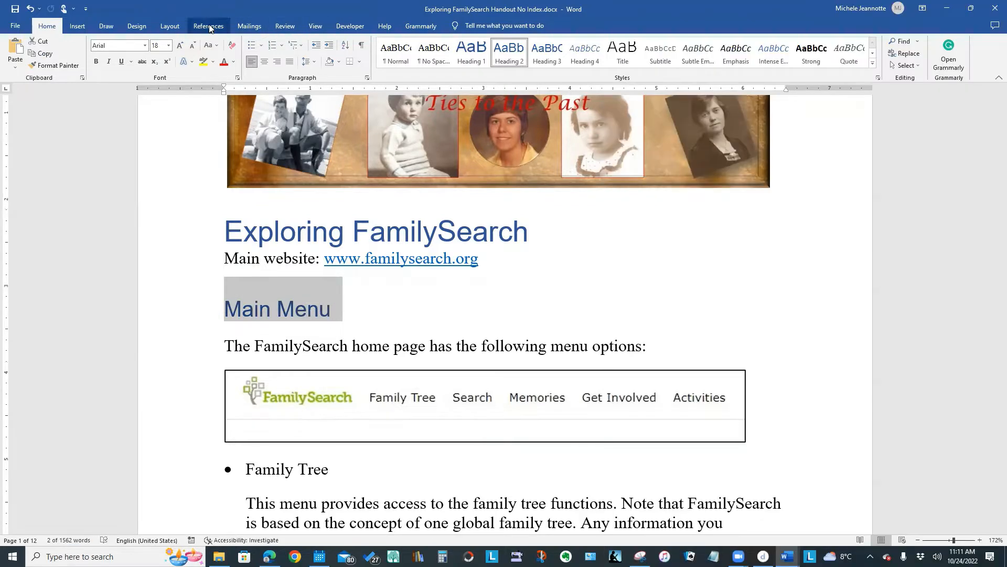
click(210, 28)
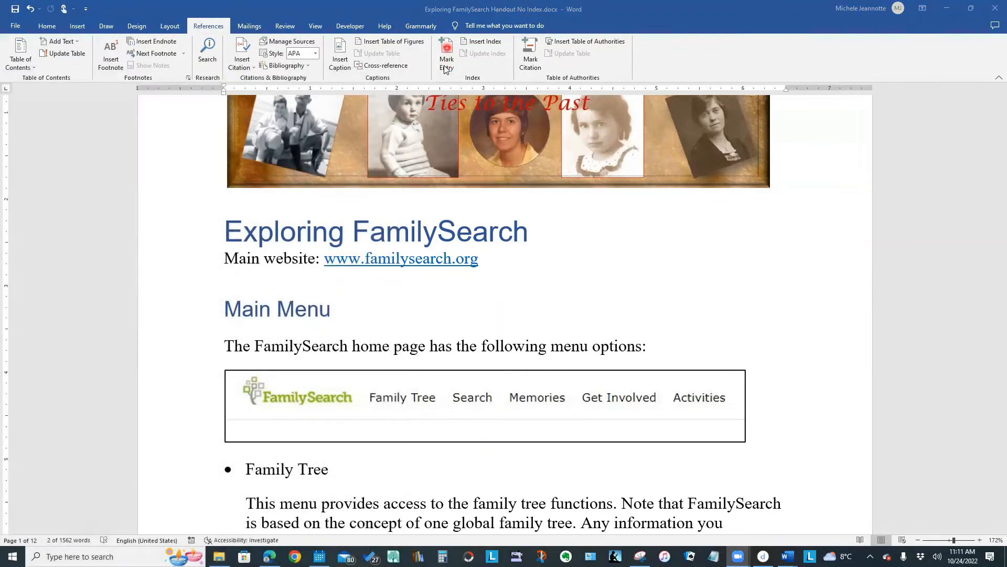
click(445, 70)
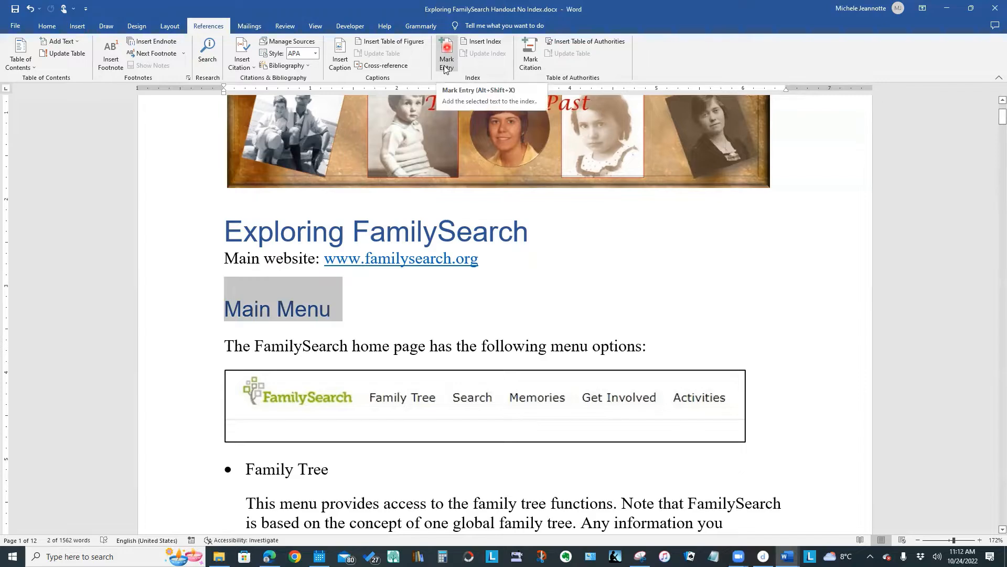
click(445, 69)
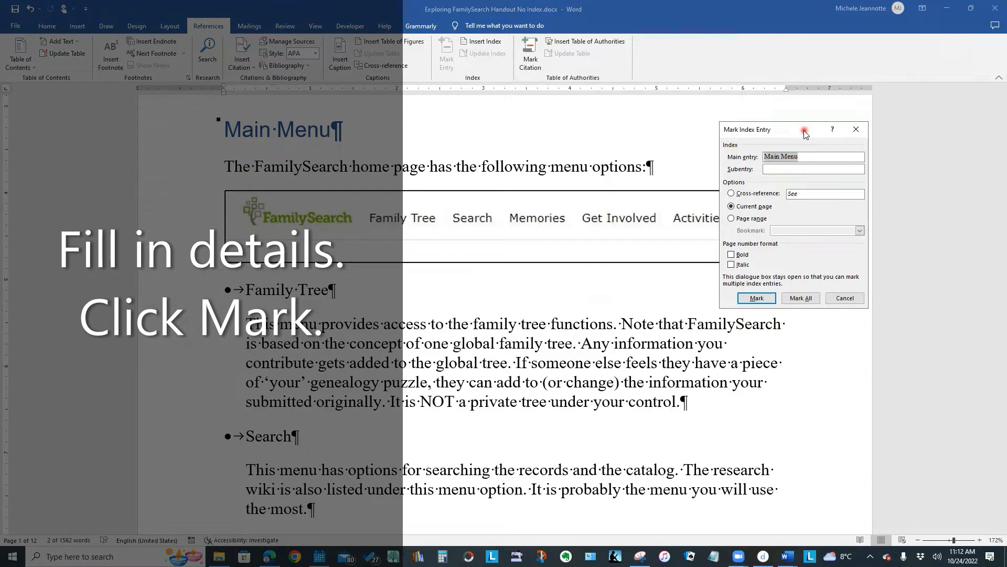
drag(806, 134, 531, 114)
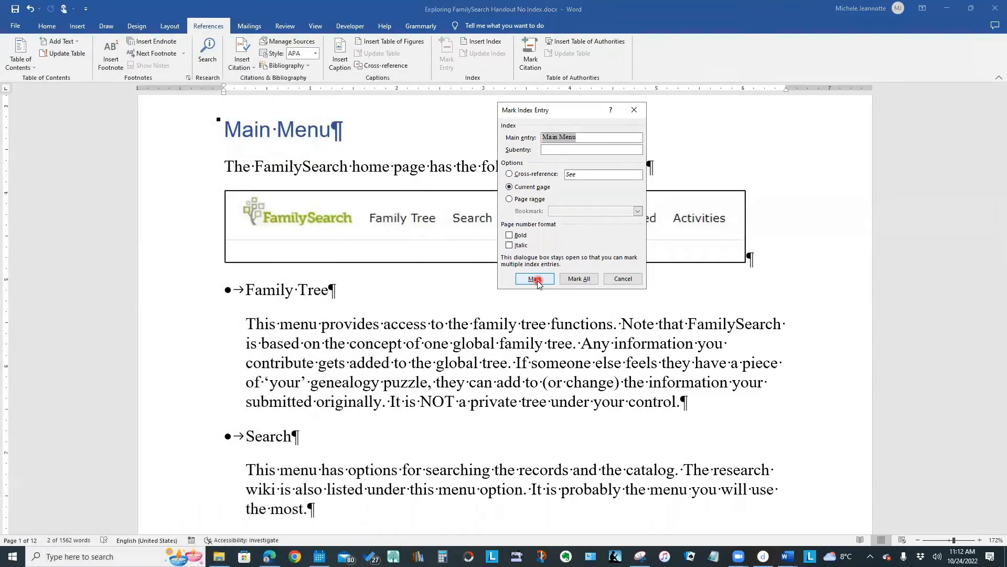
click(536, 279)
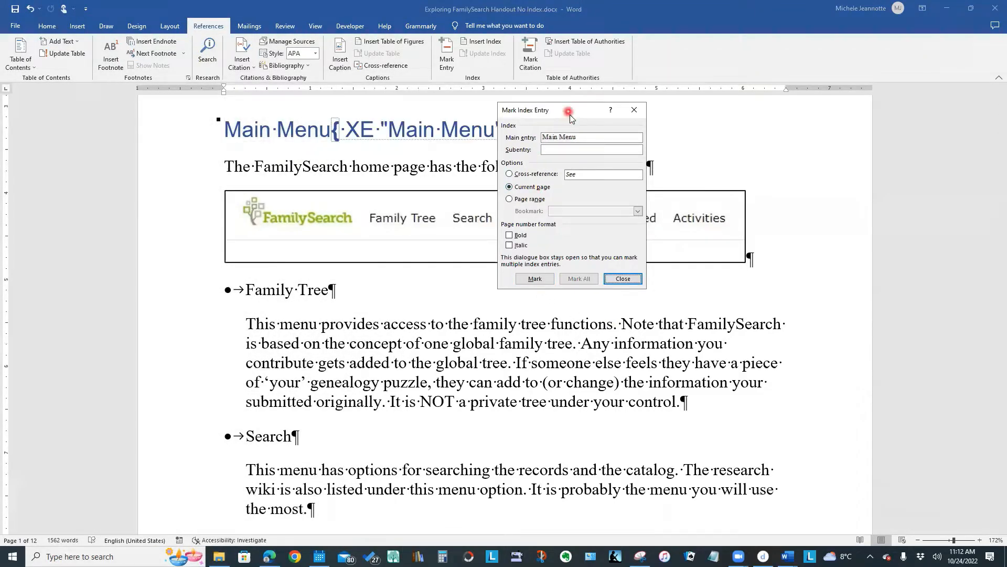
- Edit the index field after the Main Menu heading so its entry text reads "My Main Menu"
drag(569, 116, 665, 228)
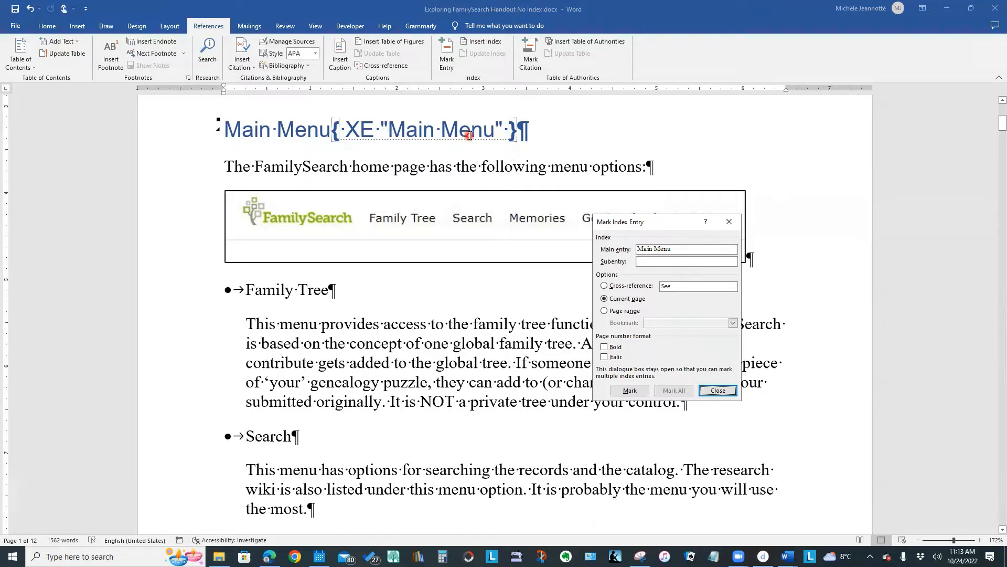
click(393, 133)
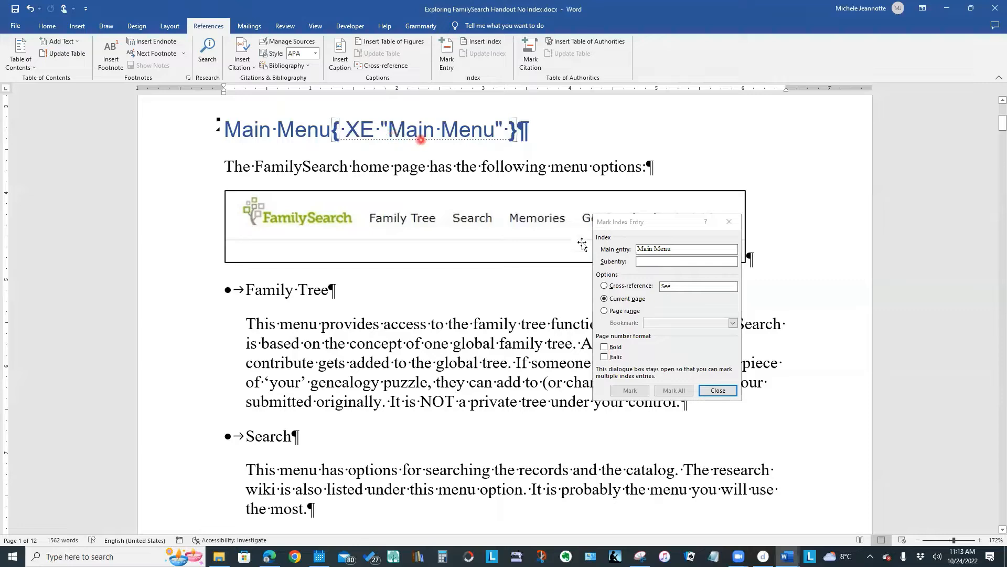
click(639, 250)
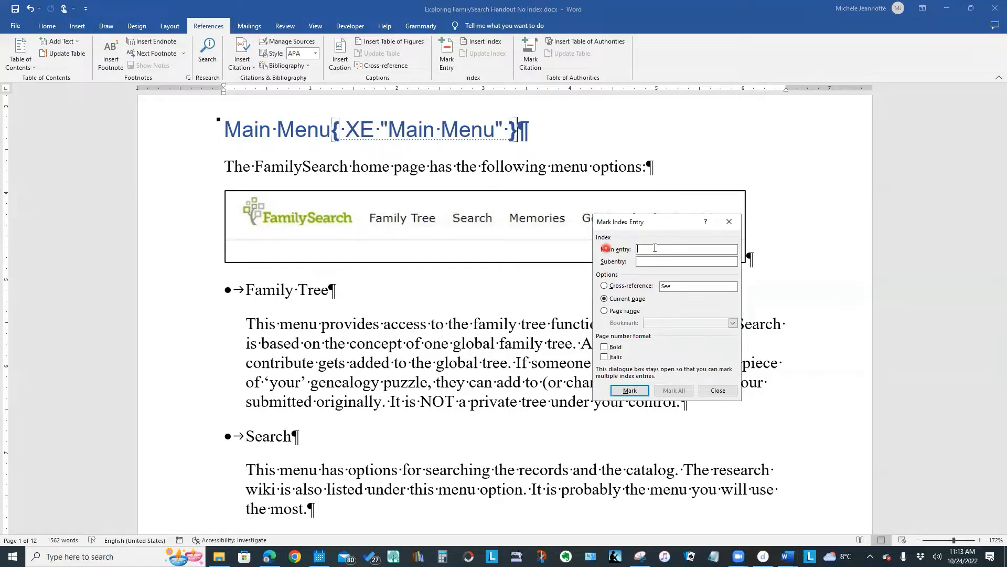
click(391, 133)
double_click(391, 134)
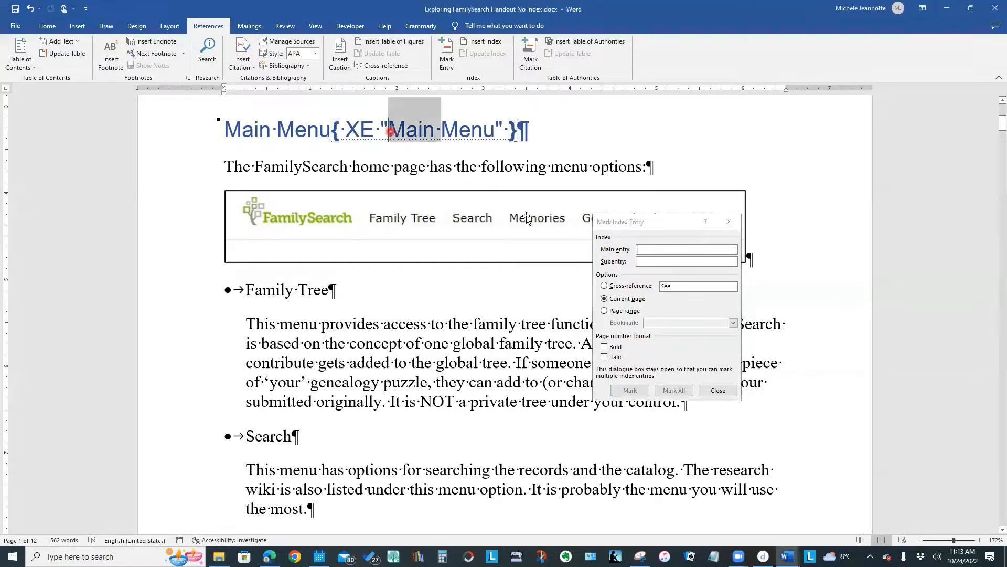
click(389, 133)
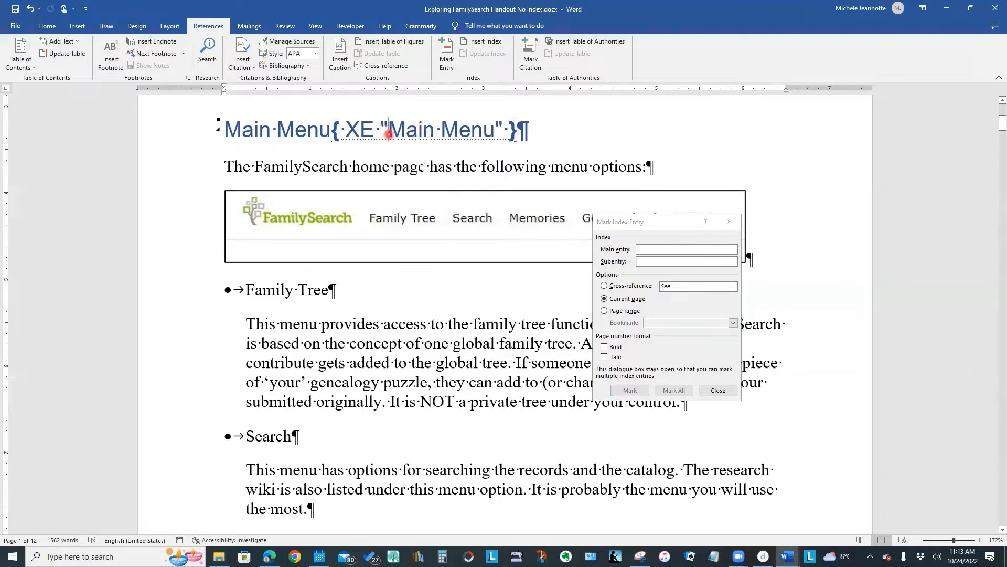
text(My M)
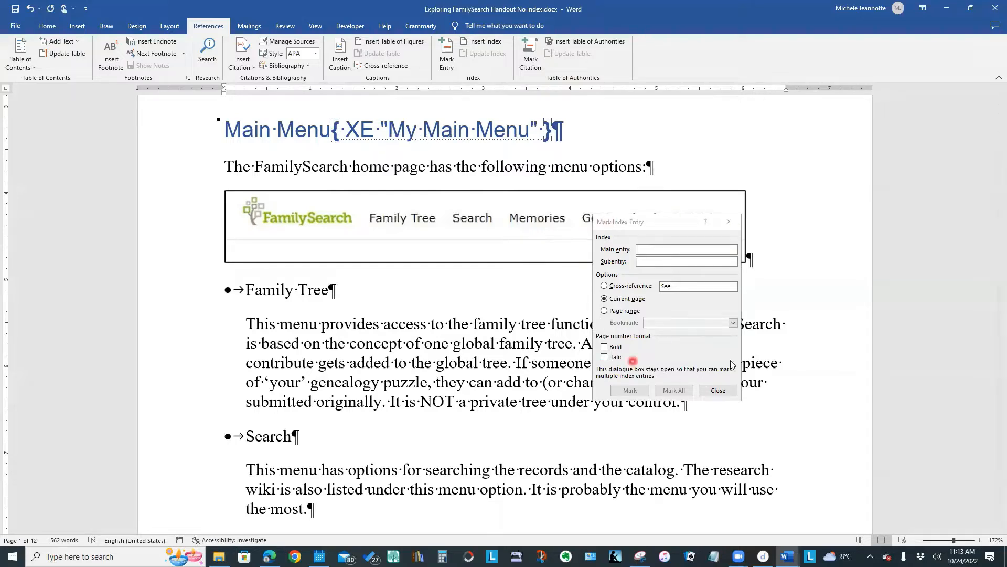
- Mark the "Family Tree" bullet title as a main index entry for the current page
click(699, 245)
click(247, 291)
drag(249, 292, 314, 297)
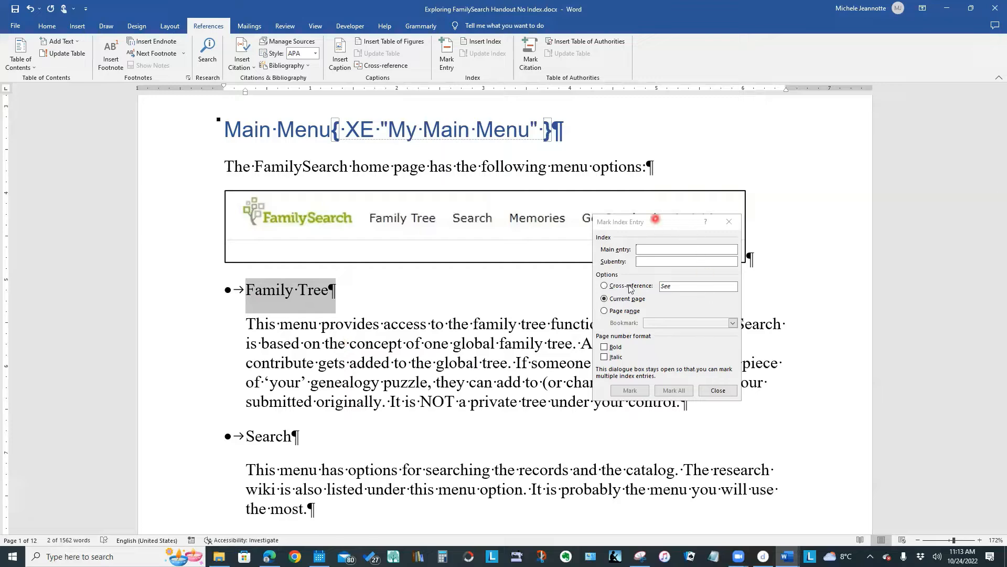
click(675, 226)
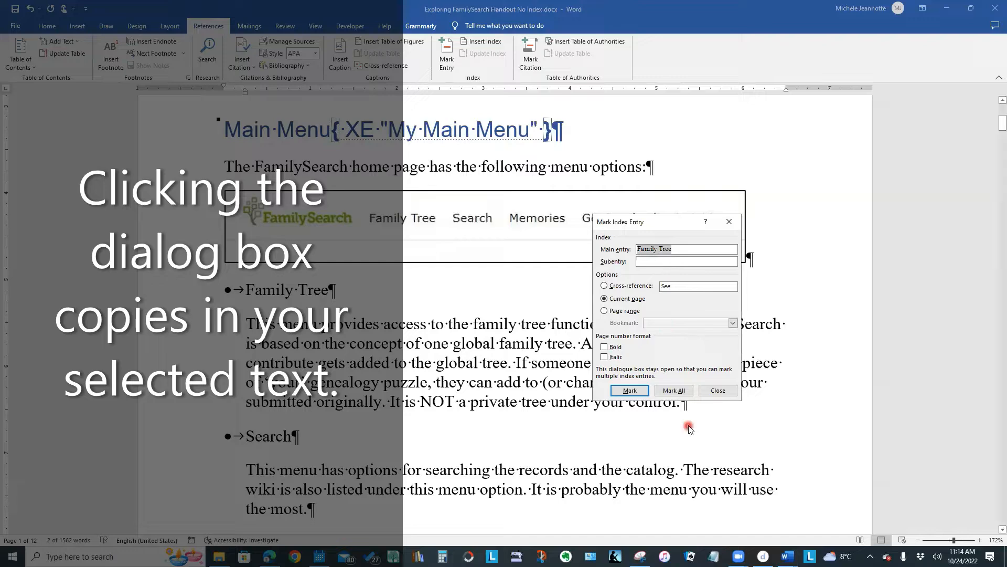
click(629, 390)
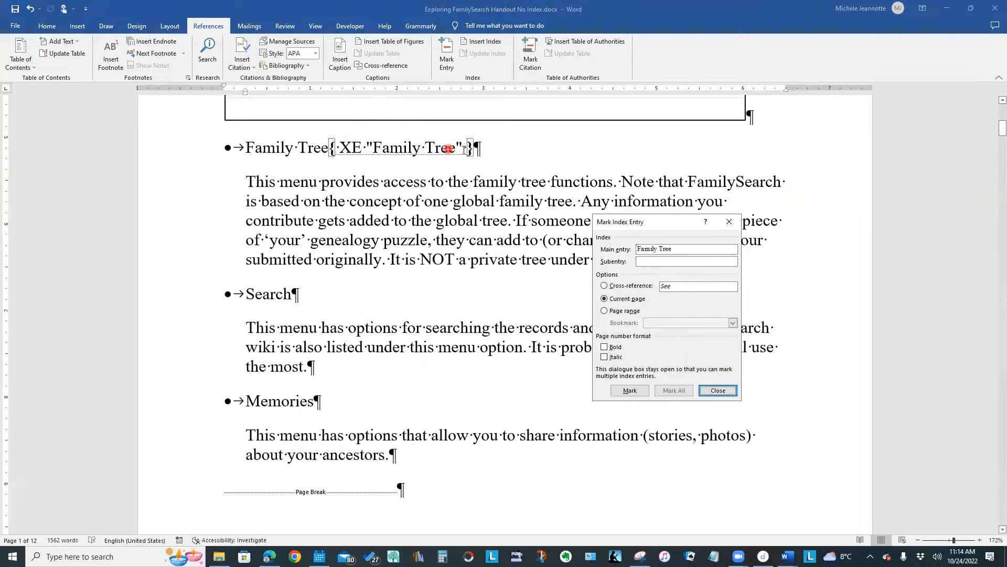
- Mark all occurrences of "Search" in the document as index entries, starting from the Search bullet title
click(247, 295)
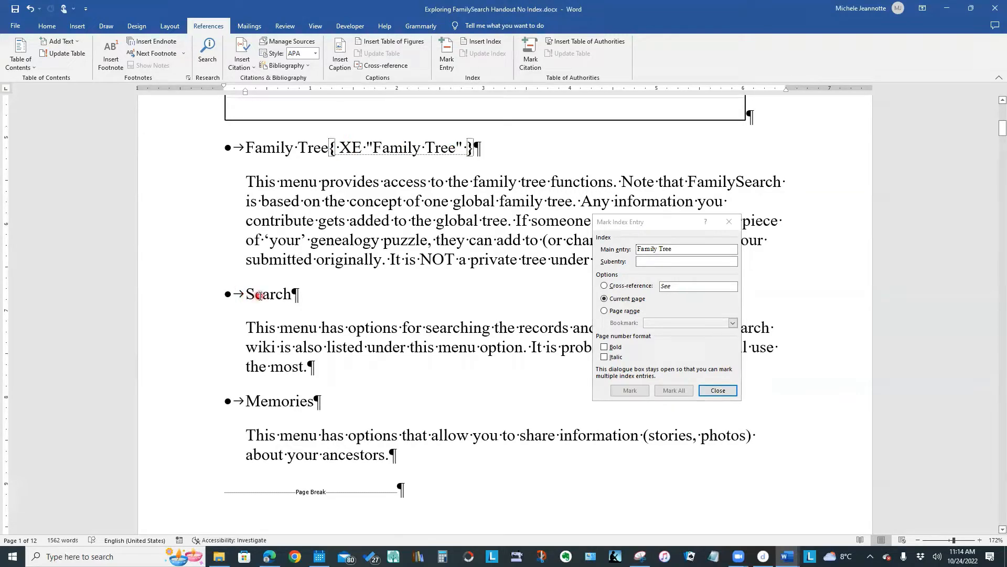
click(259, 295)
triple_click(255, 297)
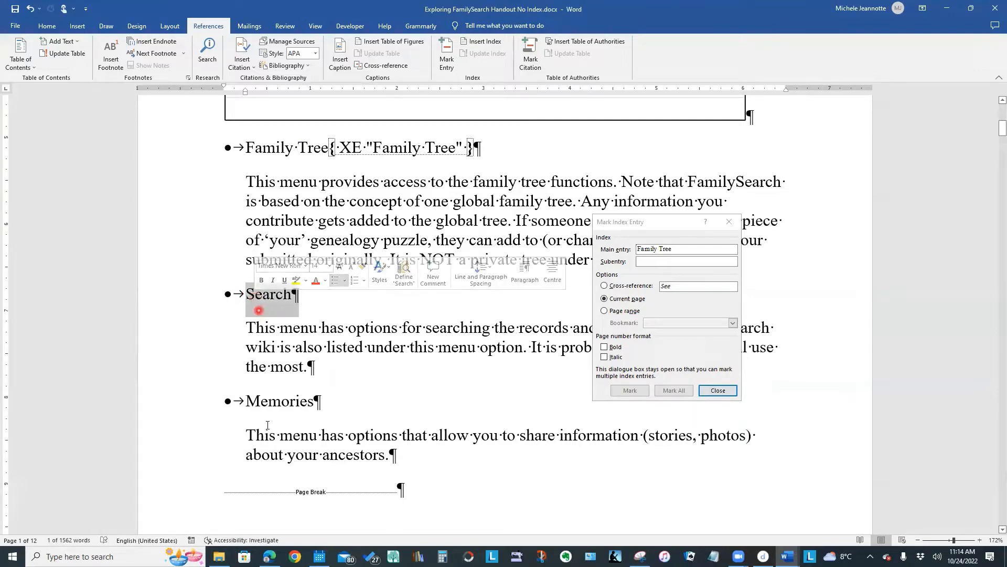
click(662, 227)
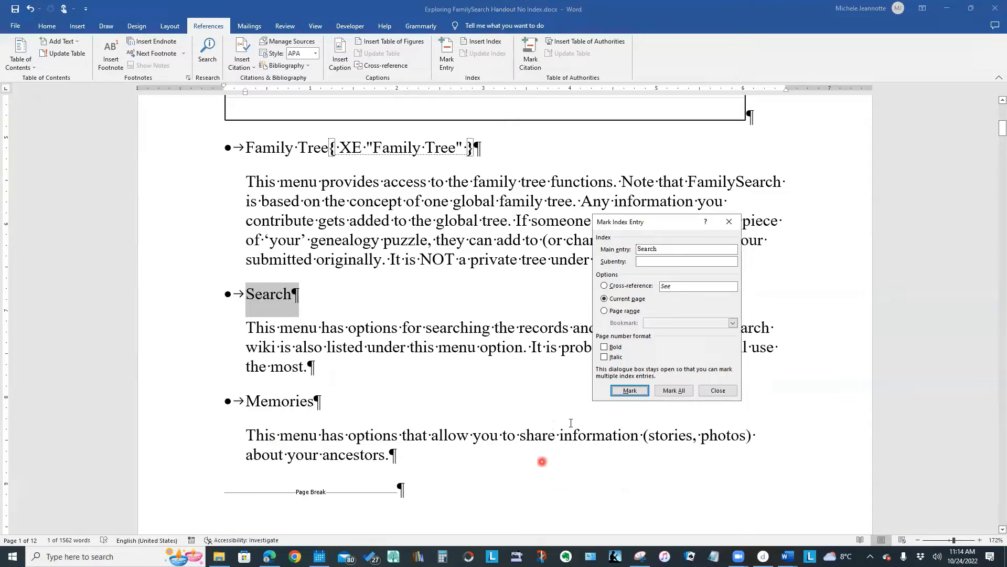
click(669, 391)
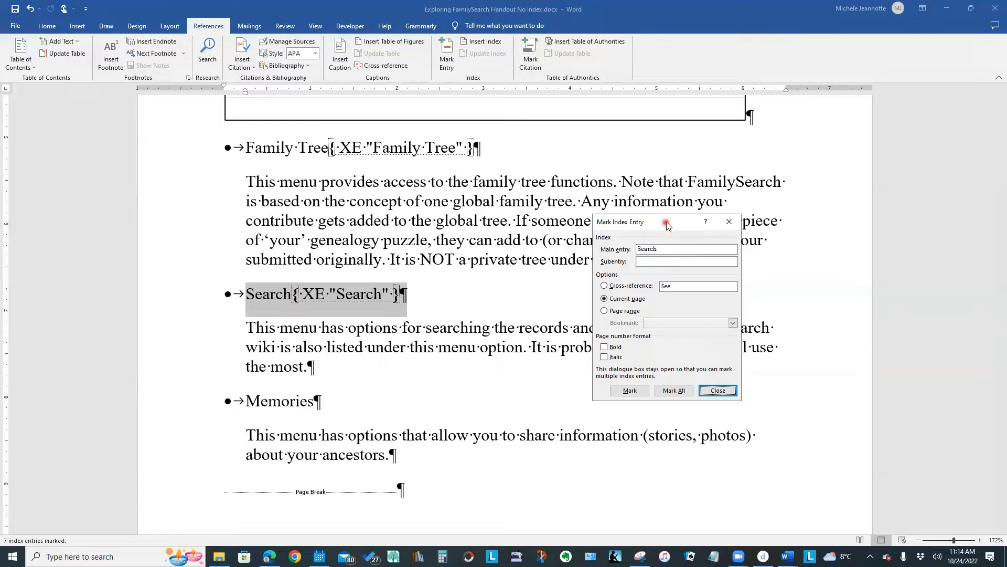
- Move the Mark Index Entry dialog out of the way and examine the "Search" index fields throughout the first three pages
drag(666, 225, 682, 425)
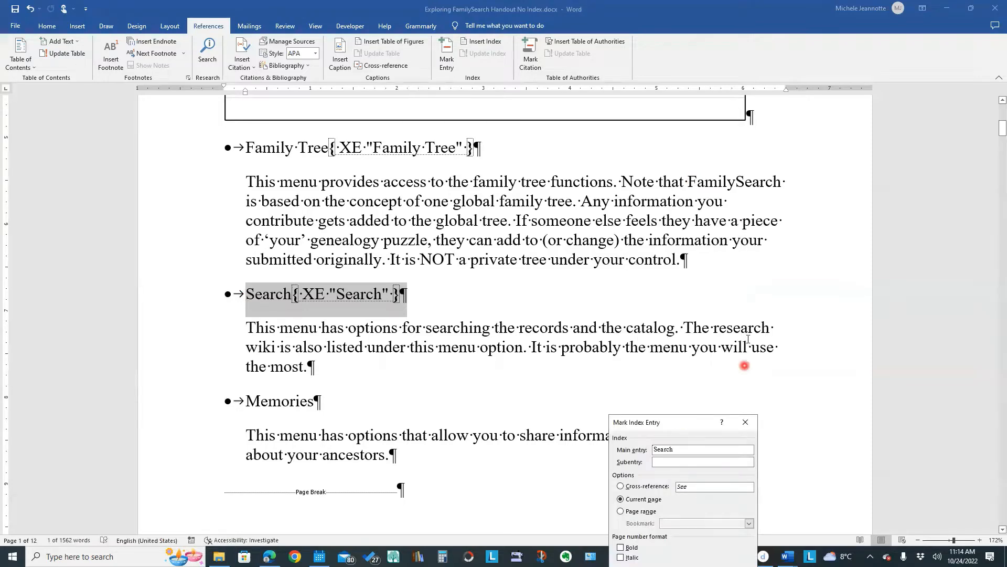
scroll(746, 334, down, 10)
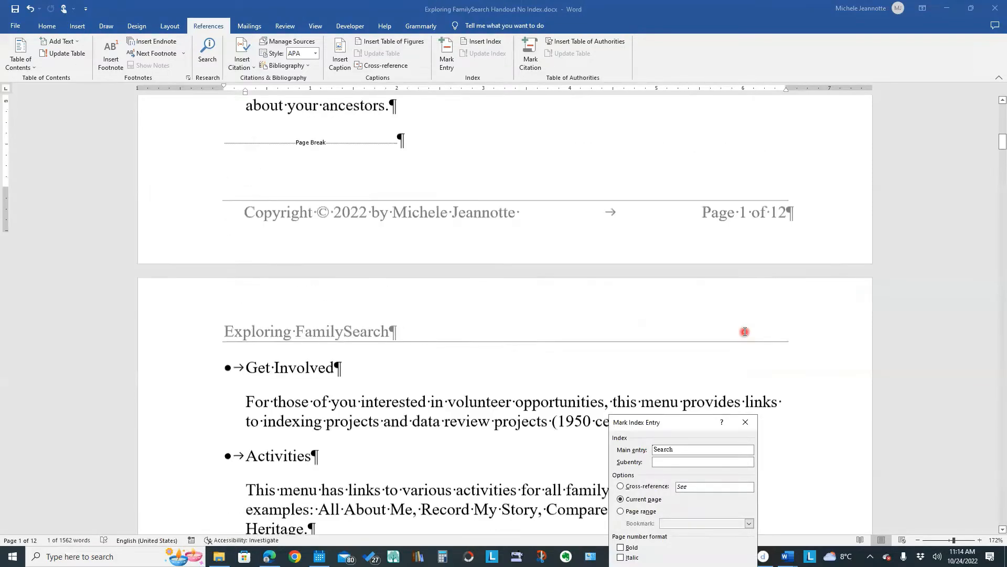
scroll(745, 331, down, 4)
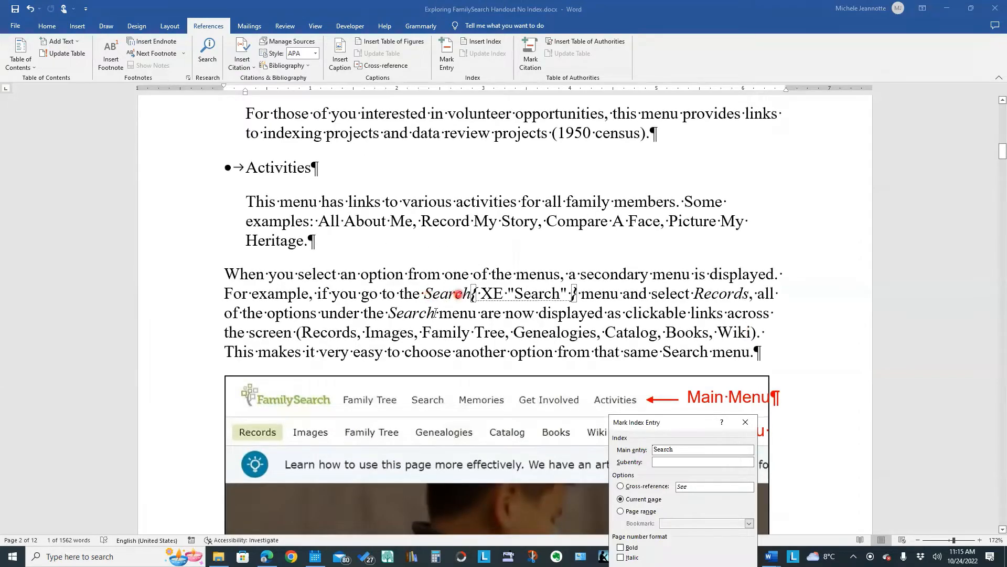
scroll(895, 325, down, 6)
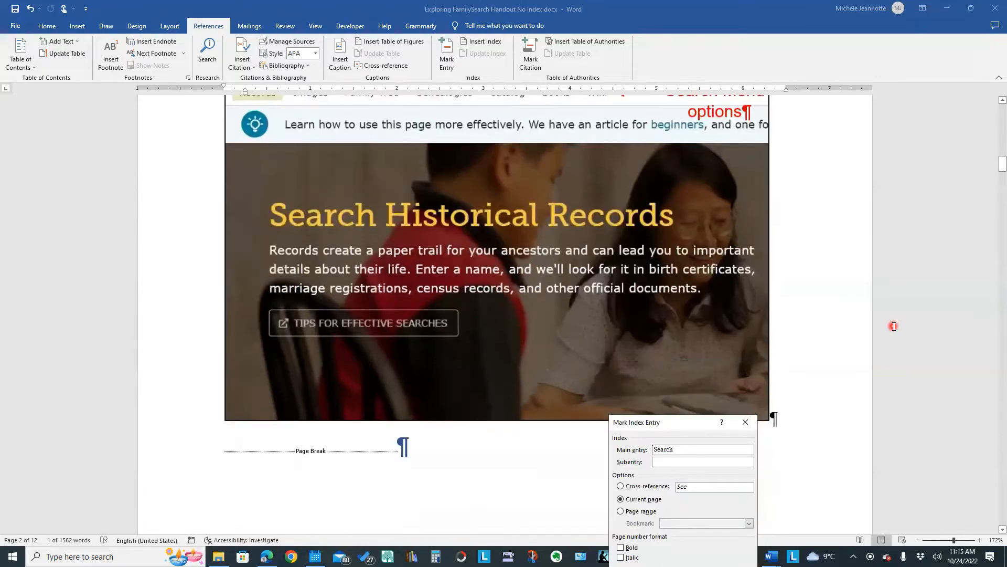
scroll(893, 326, down, 6)
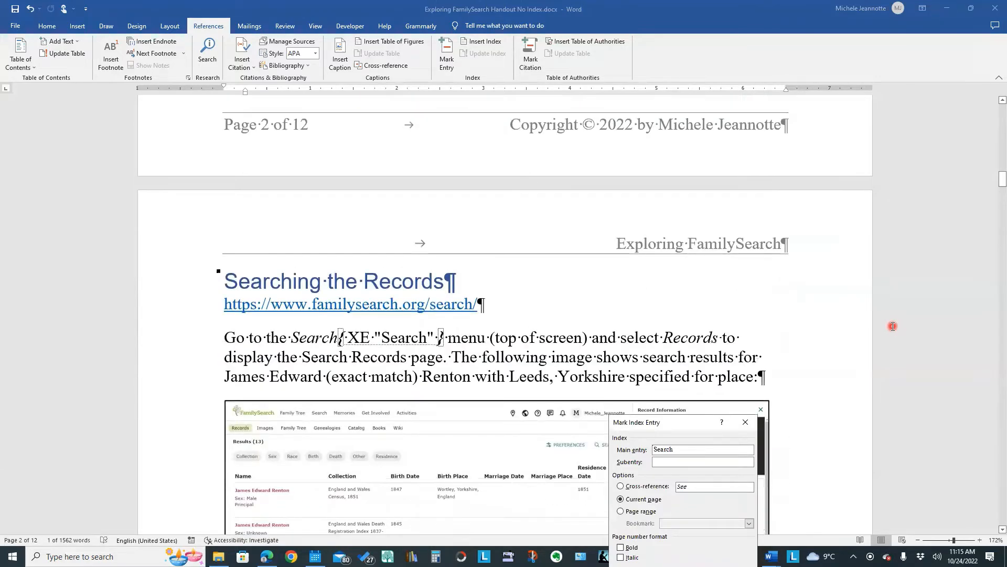
scroll(893, 326, down, 3)
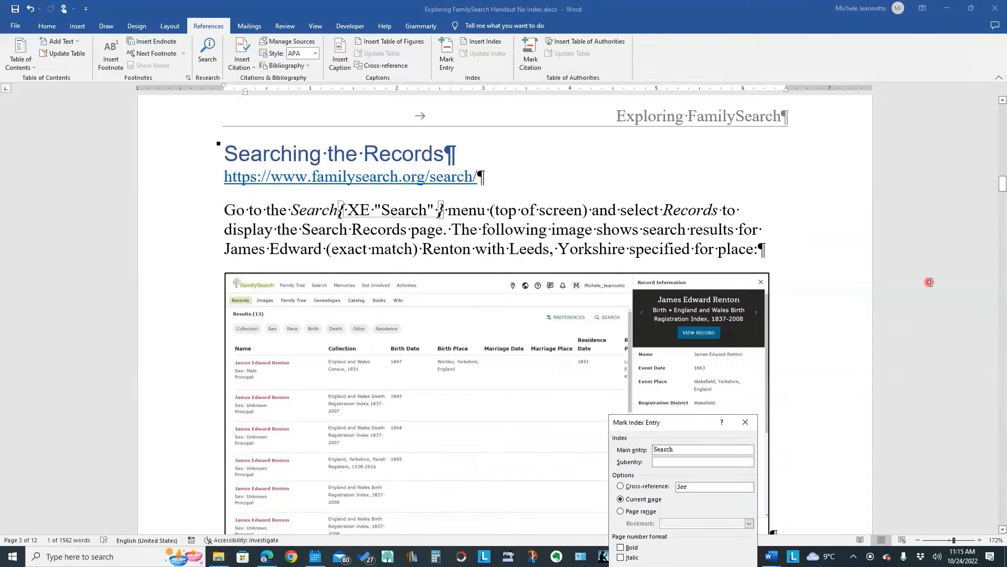
scroll(930, 282, down, 7)
scroll(931, 282, down, 5)
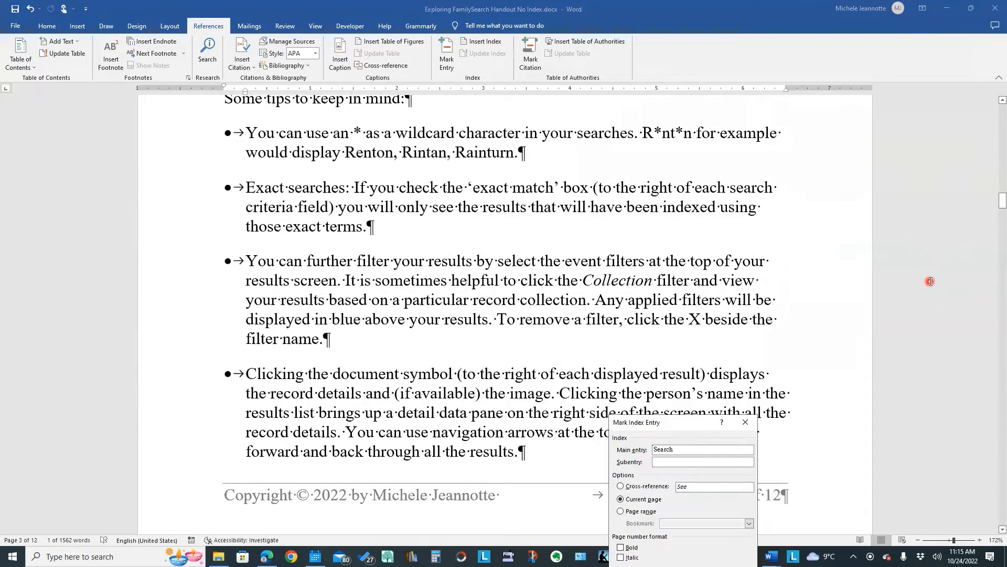
scroll(930, 281, up, 12)
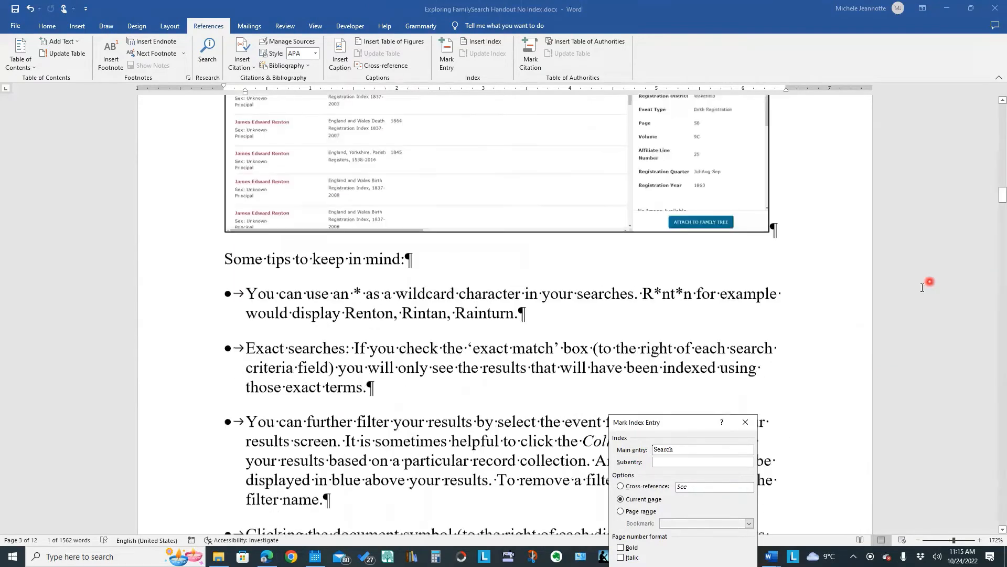
scroll(914, 335, up, 7)
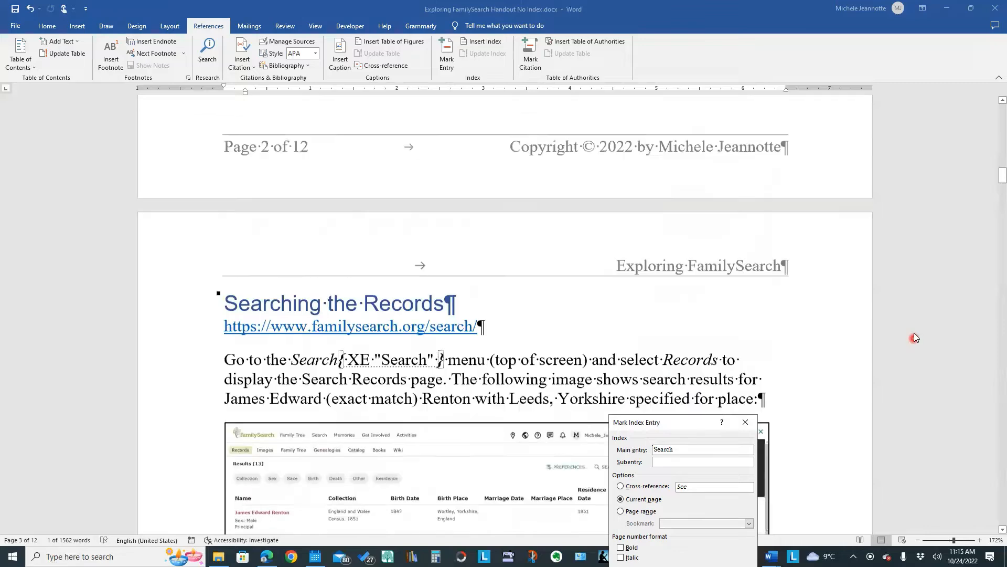
drag(992, 174, 992, 133)
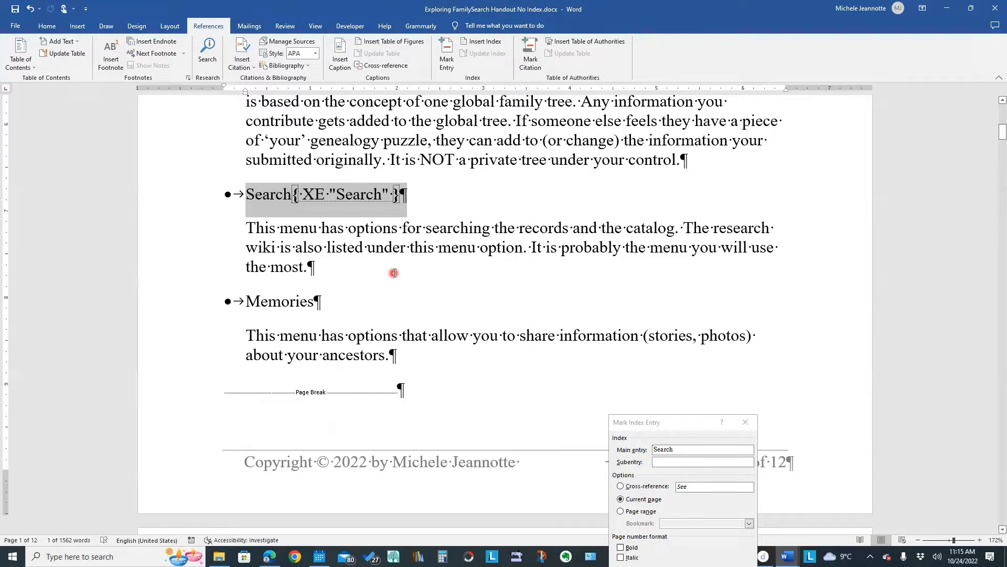
scroll(461, 303, down, 3)
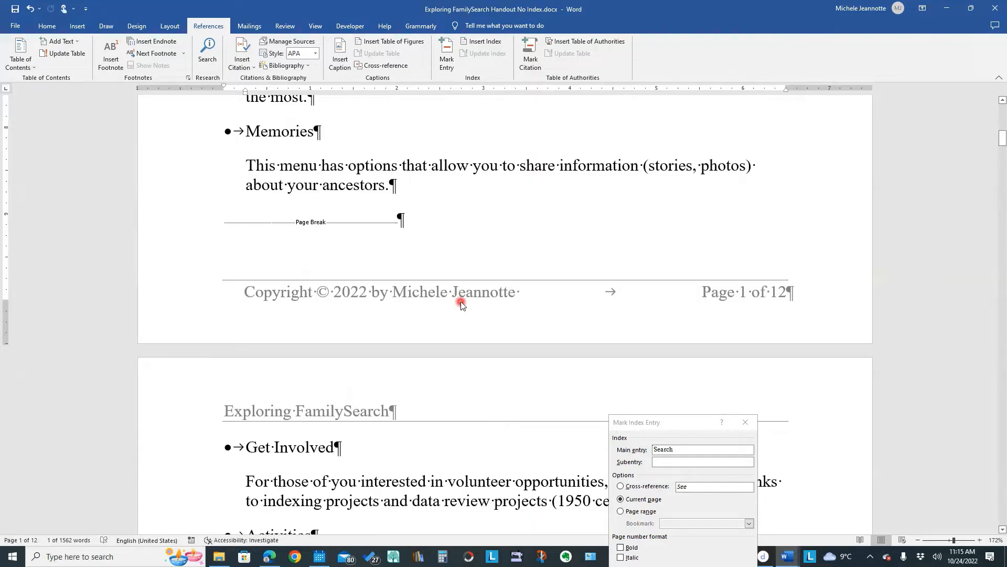
scroll(460, 301, down, 2)
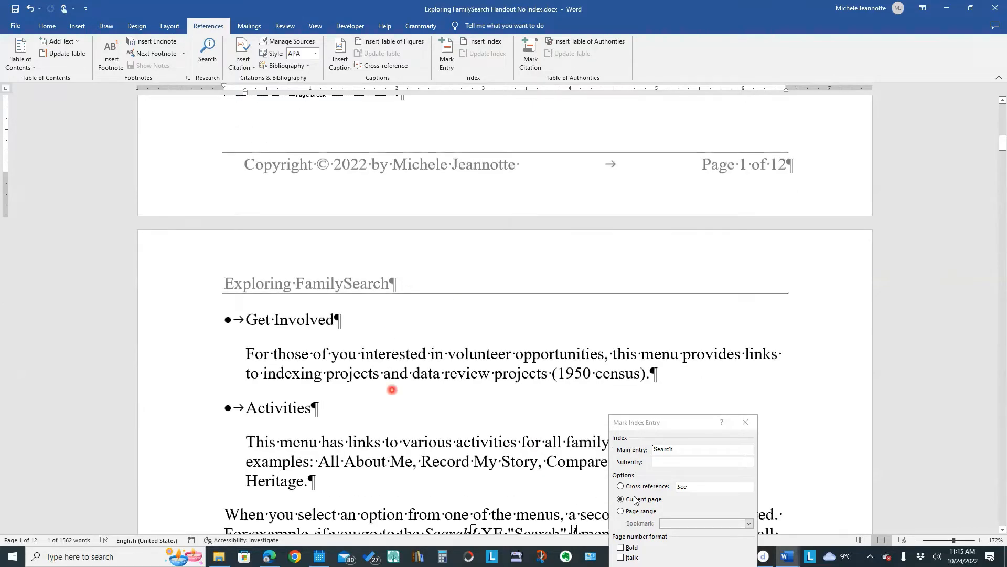
- Switch to the indexed copy of the handout, examine its finished index, and return to the unindexed handout
mouse_move(786, 555)
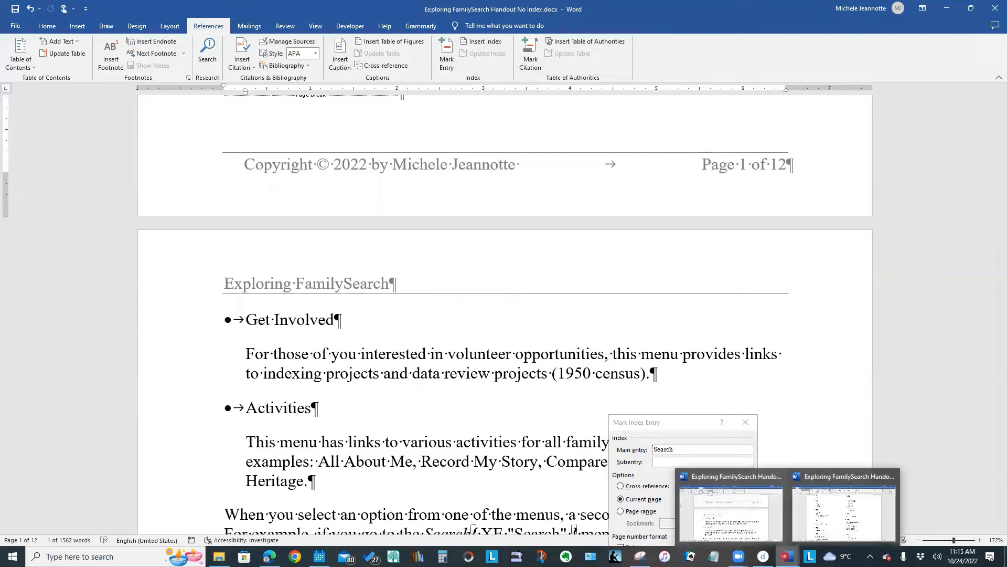
click(832, 512)
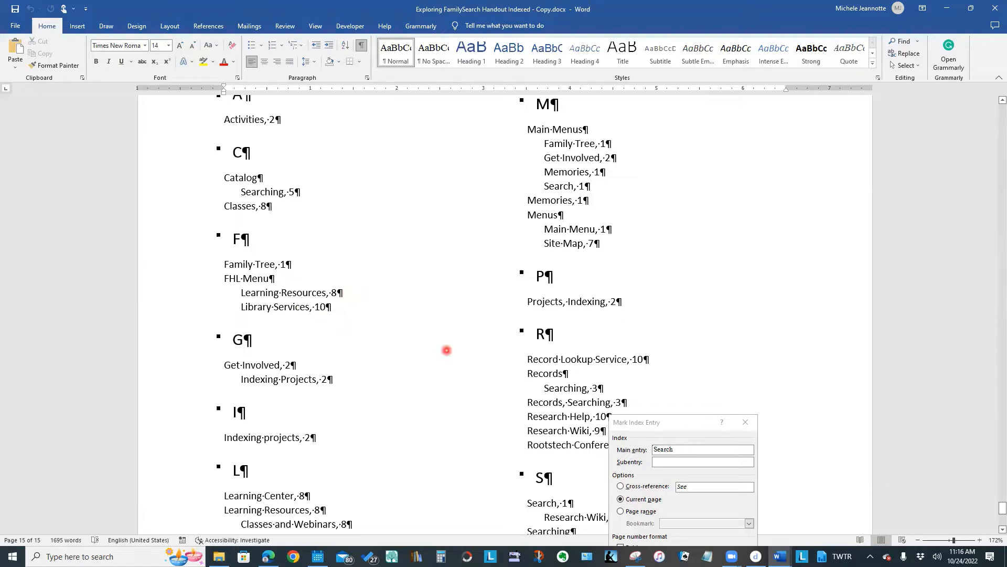
mouse_move(781, 557)
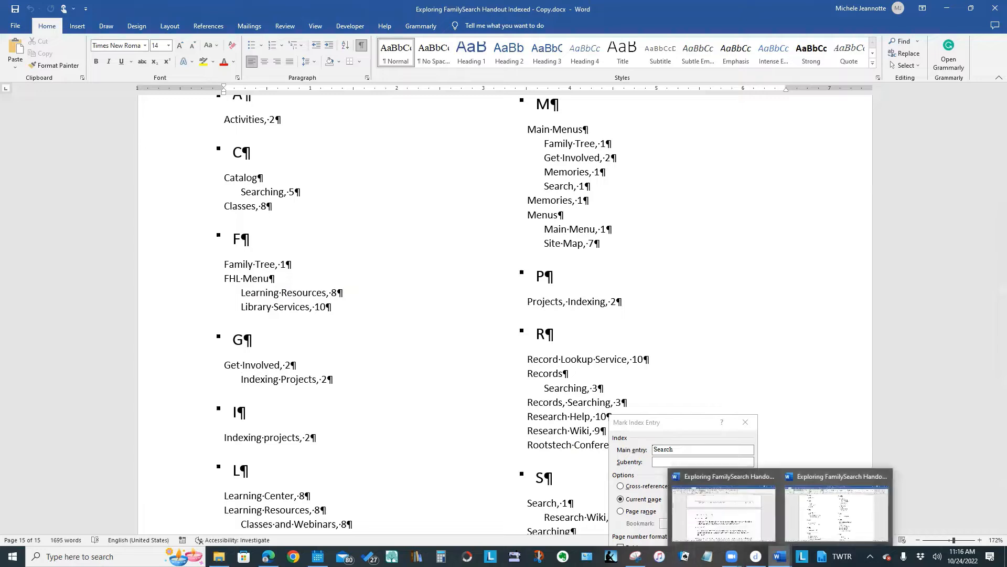
click(723, 526)
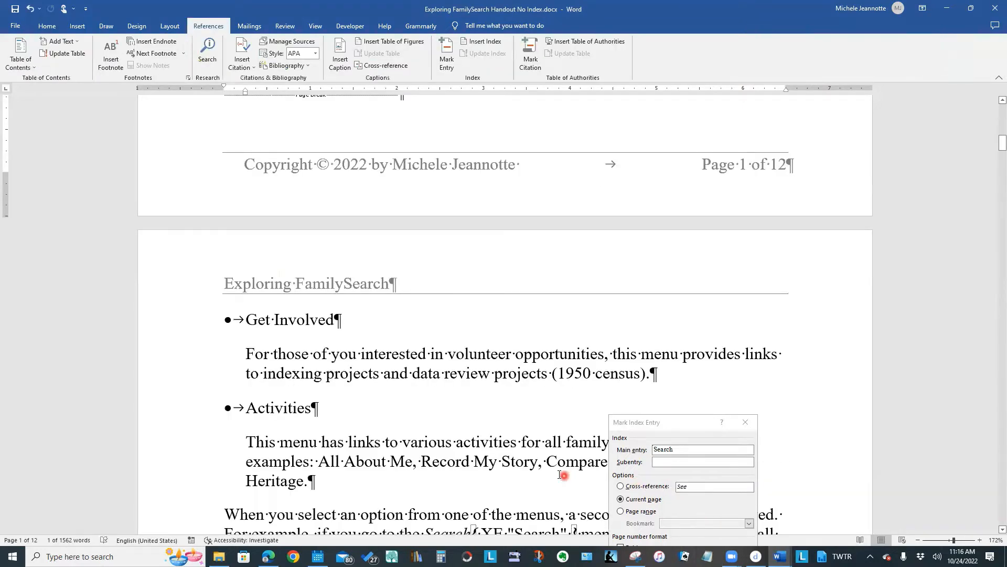
- Mark an index entry after the Search bullet title's field with main entry "Menus" and subentry "Search Menu" for the current page
scroll(560, 475, up, 15)
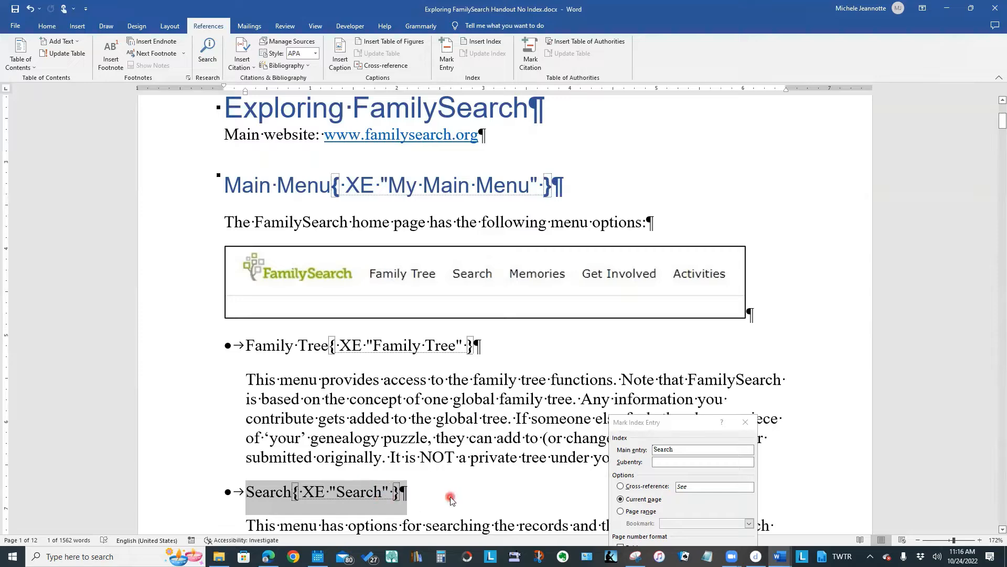
click(420, 501)
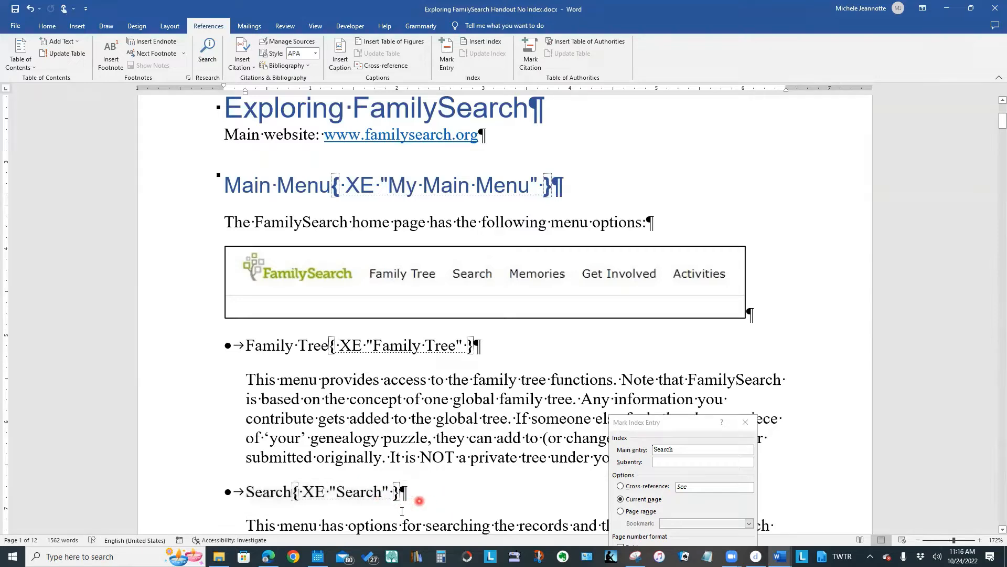
scroll(581, 460, down, 1)
scroll(581, 460, down, 2)
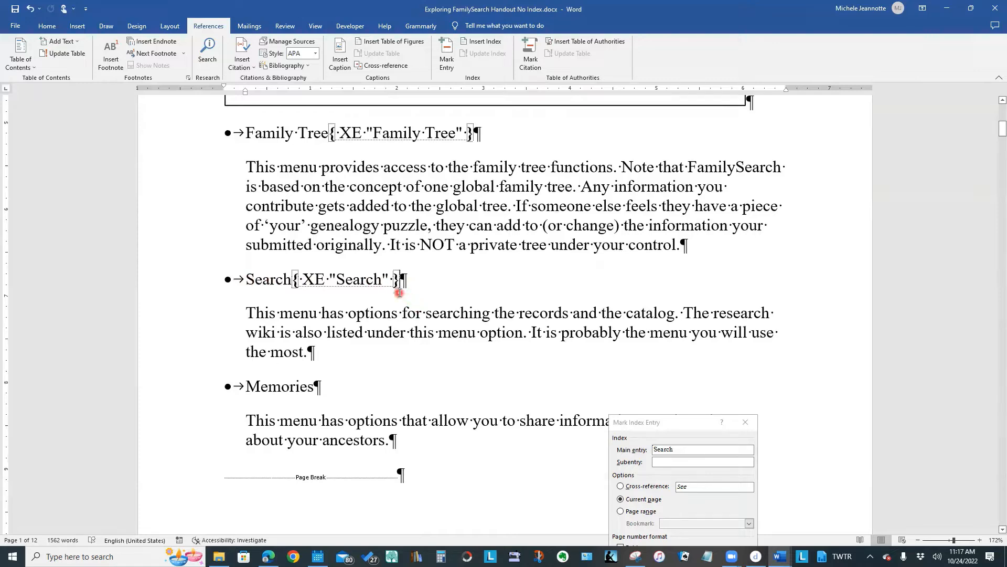
click(679, 424)
drag(679, 424, 576, 227)
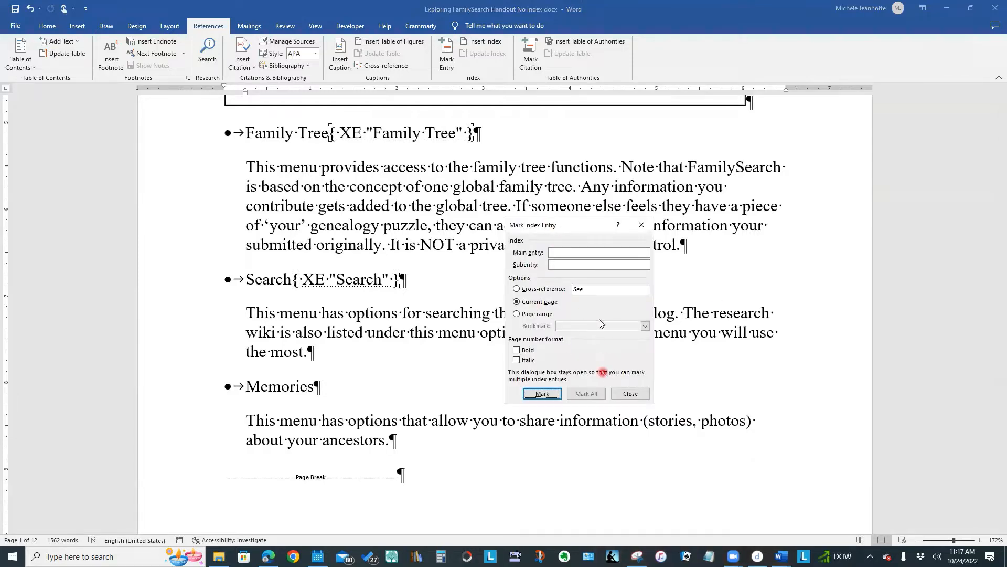
click(580, 251)
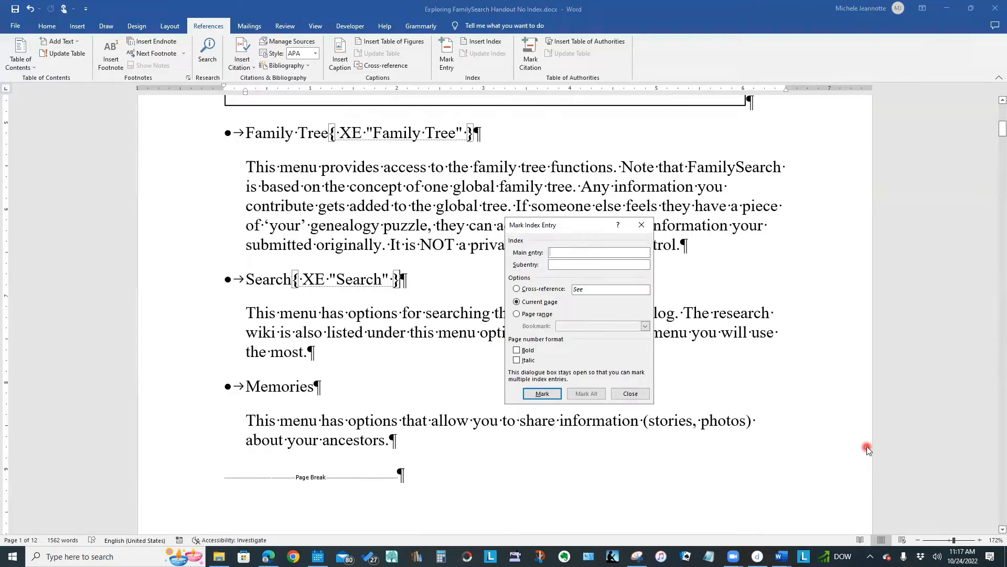
text(Menus)
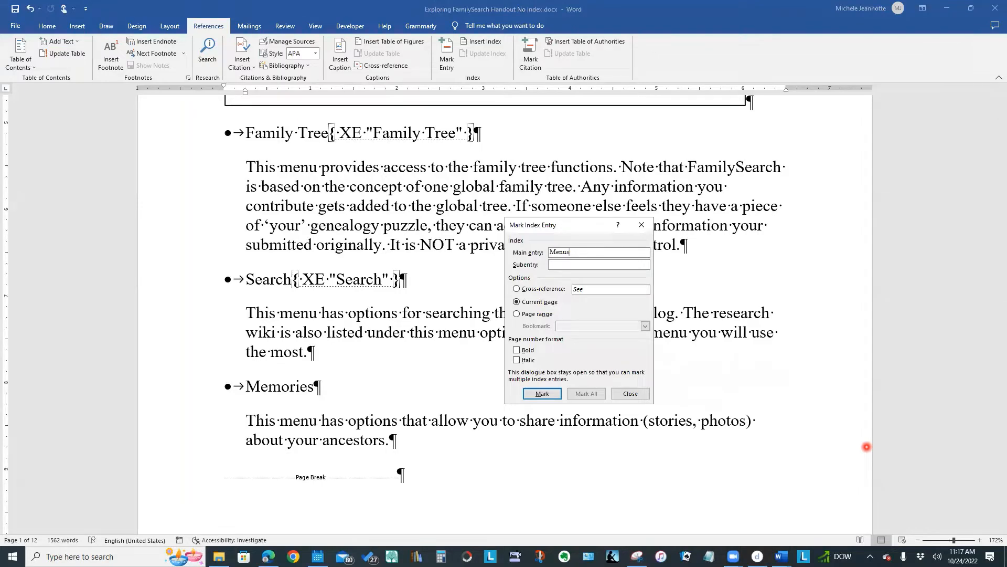
click(566, 265)
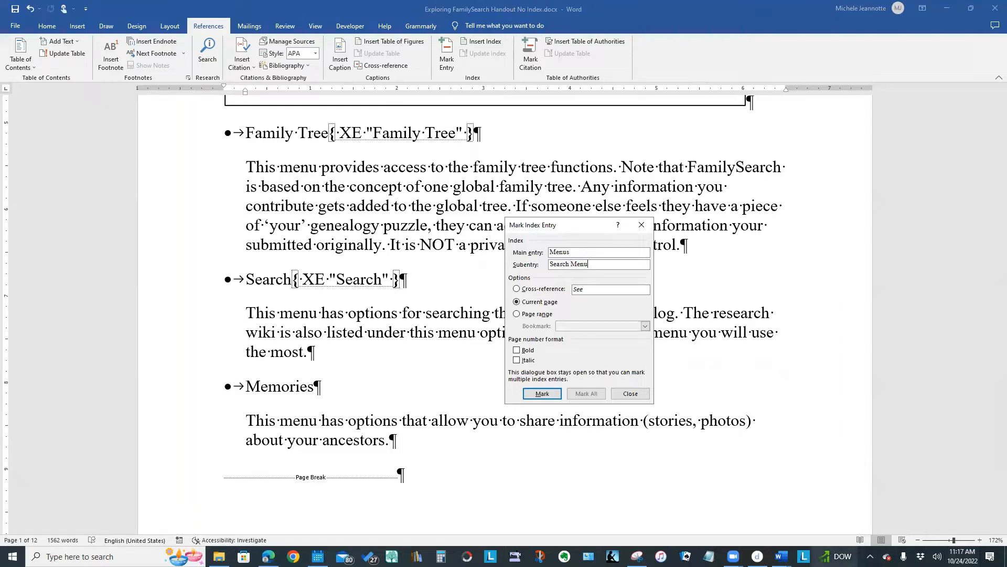
click(546, 395)
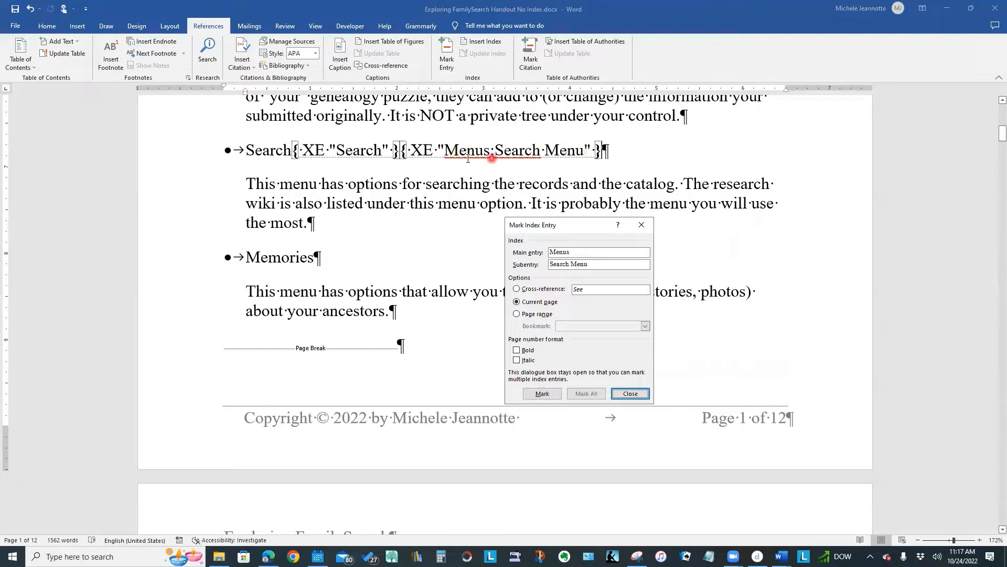
click(450, 154)
- Place the insertion point after the "Menus:Search Menu" field and enter "Looking Up" as the main entry of a new index entry
scroll(426, 233, down, 3)
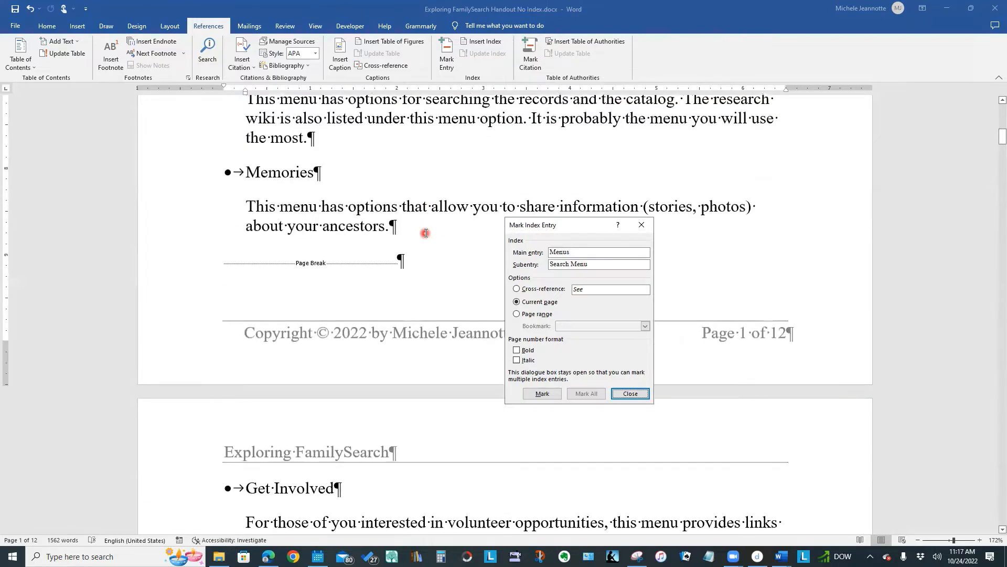
scroll(426, 233, up, 3)
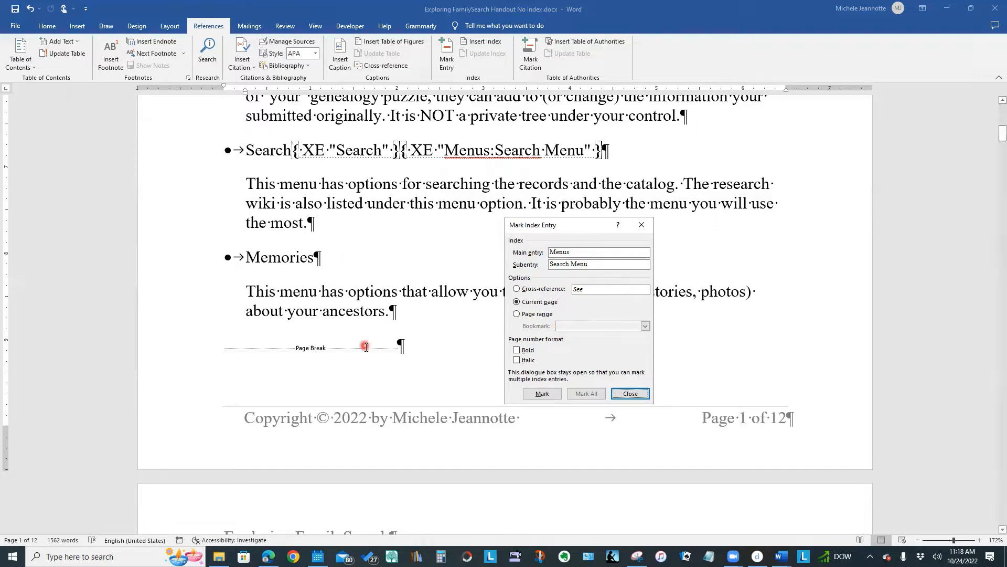
click(599, 151)
click(662, 203)
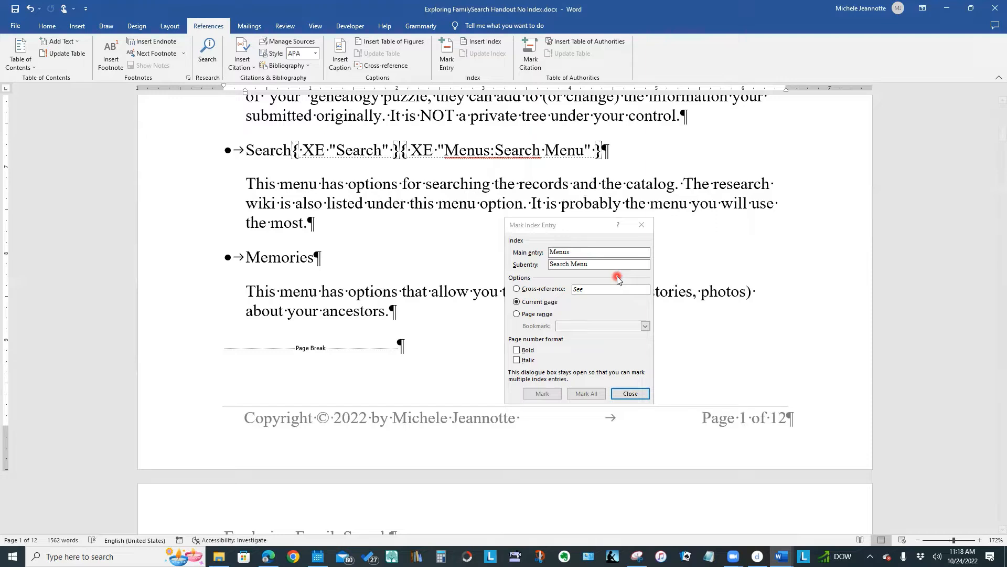
click(589, 253)
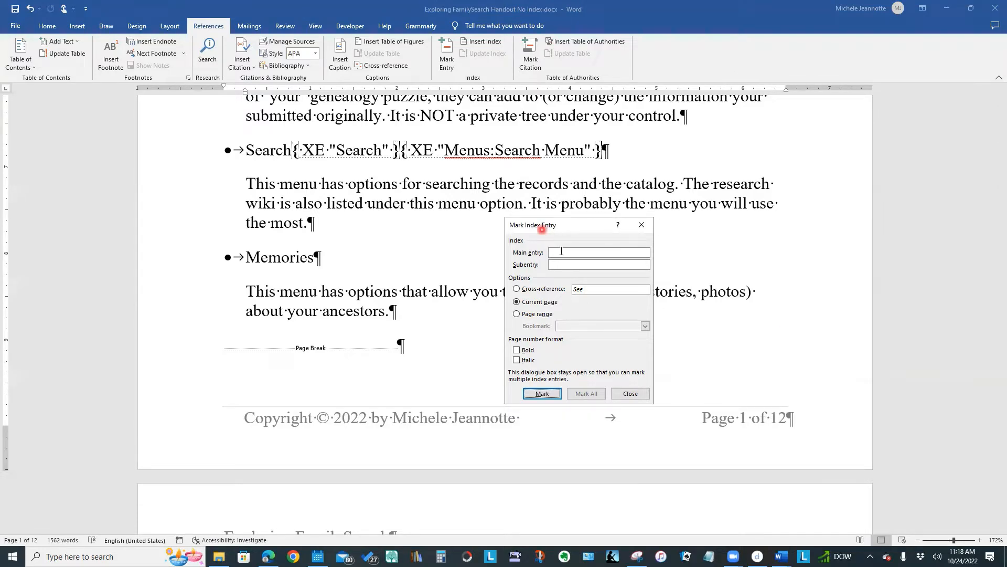
click(591, 257)
click(925, 419)
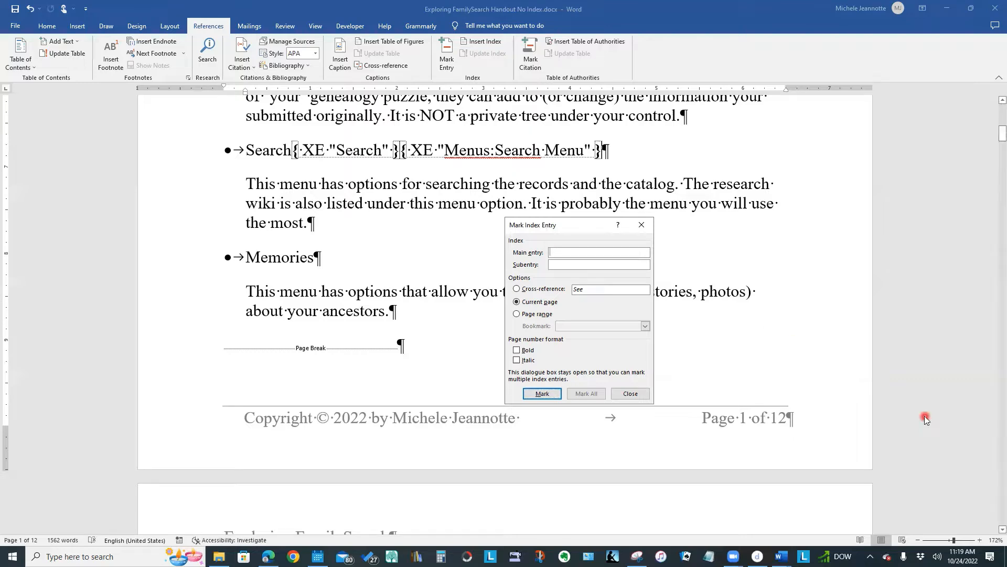
text(Looking Up)
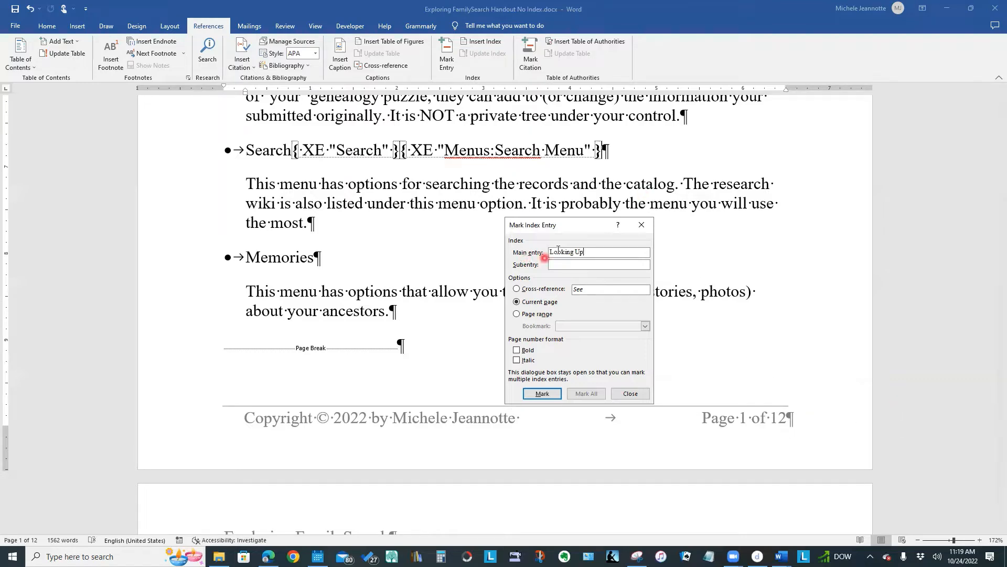
click(596, 252)
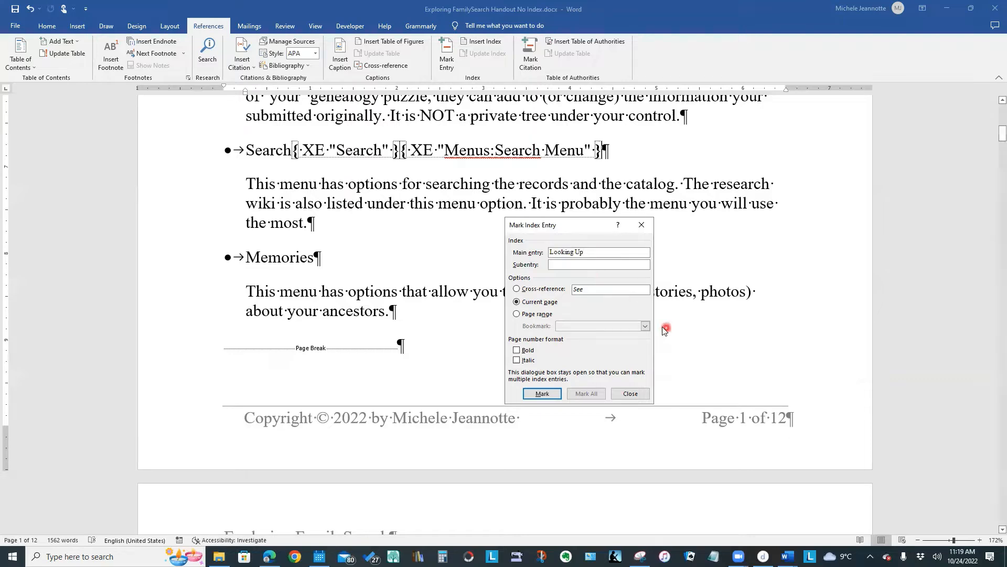
- Mark the "Looking Up" entry as a cross-reference reading "See Search" and close the Mark Index Entry dialog
click(517, 289)
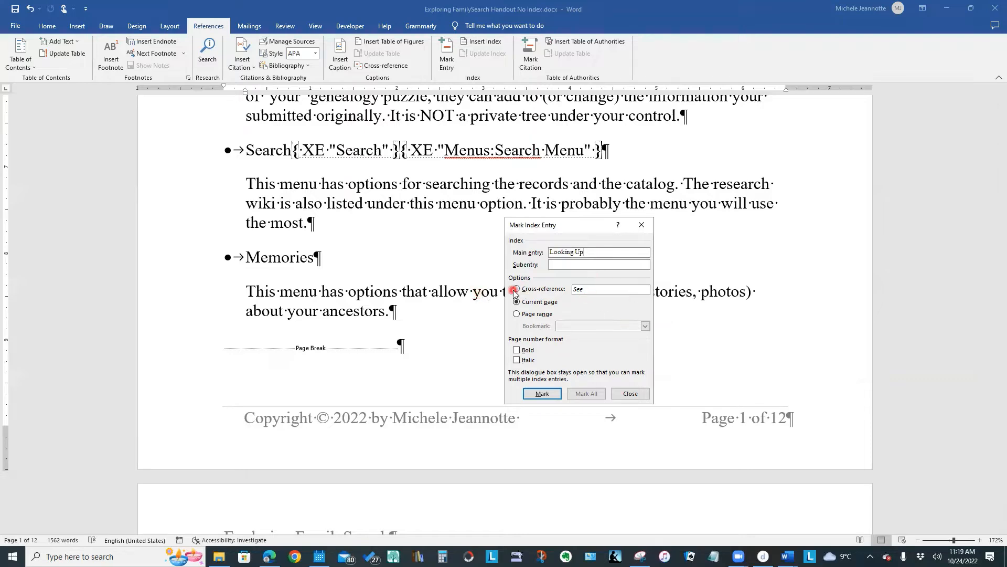
click(596, 291)
click(717, 526)
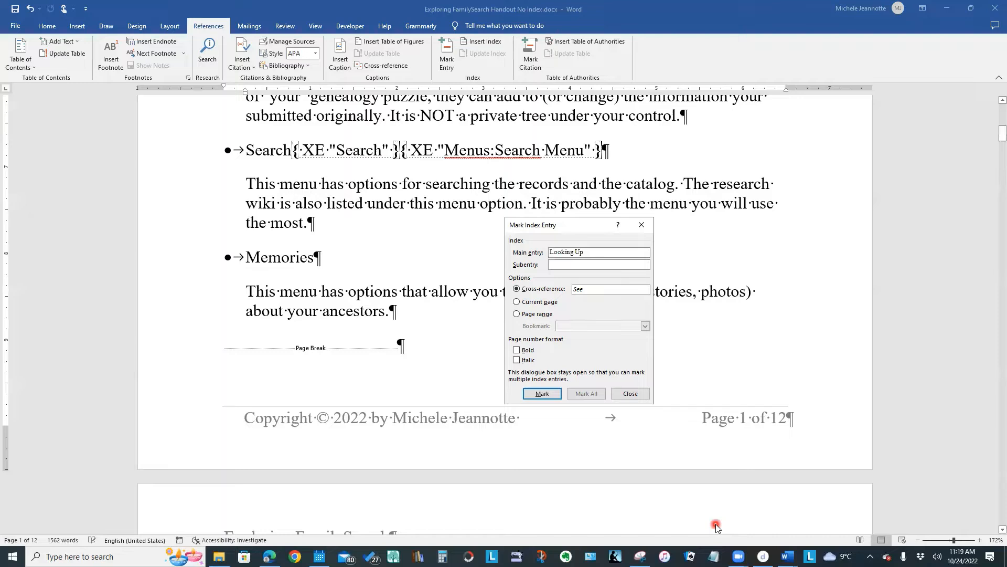
text(Search)
click(535, 395)
click(633, 539)
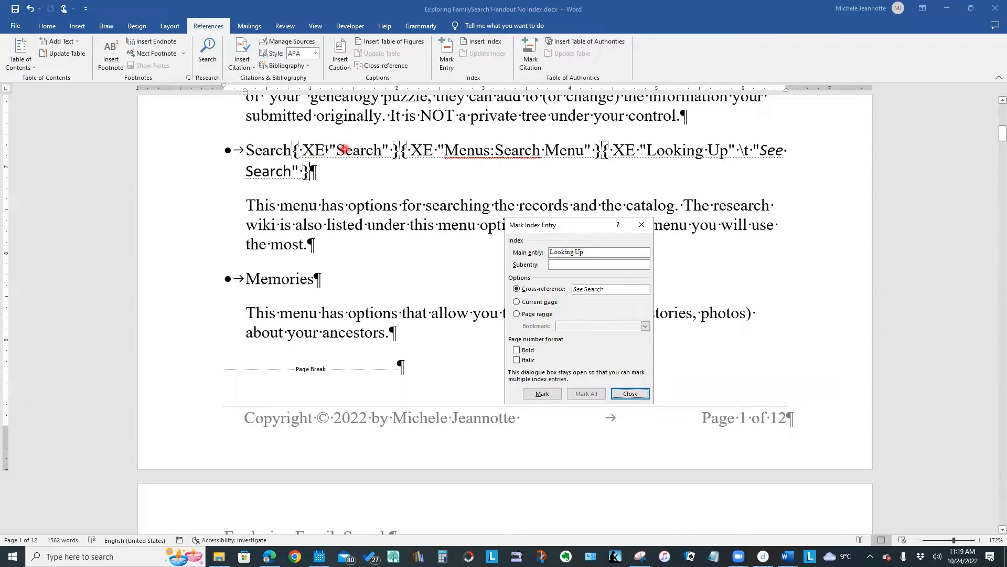
click(371, 151)
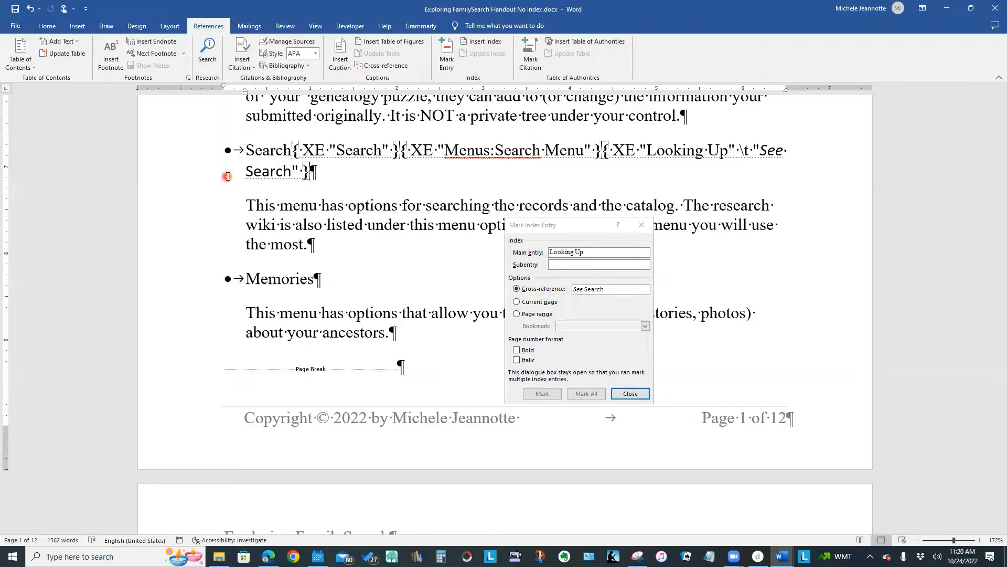
click(641, 226)
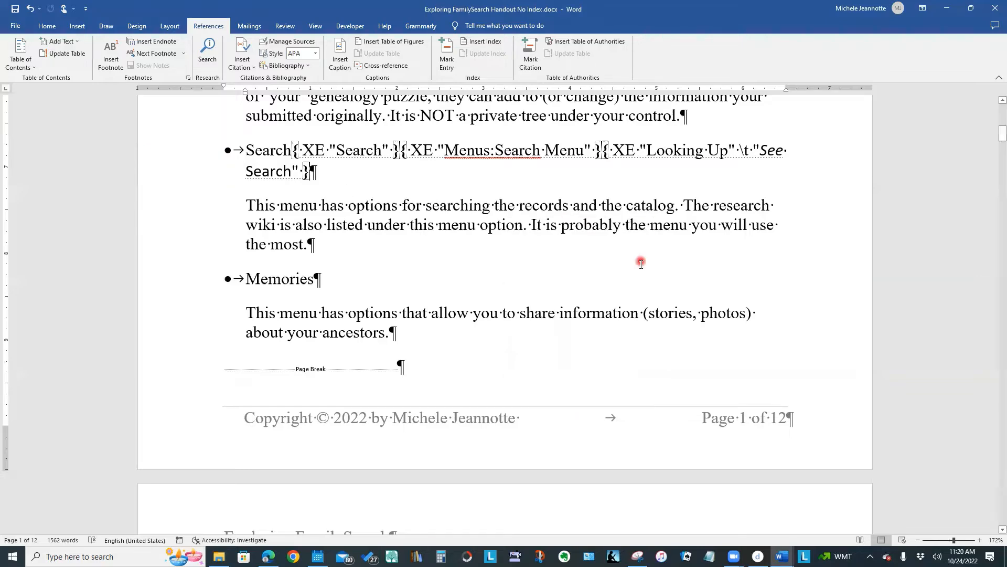
- Review the index fields on page 1 and hide the formatting marks in the document
scroll(671, 280, up, 3)
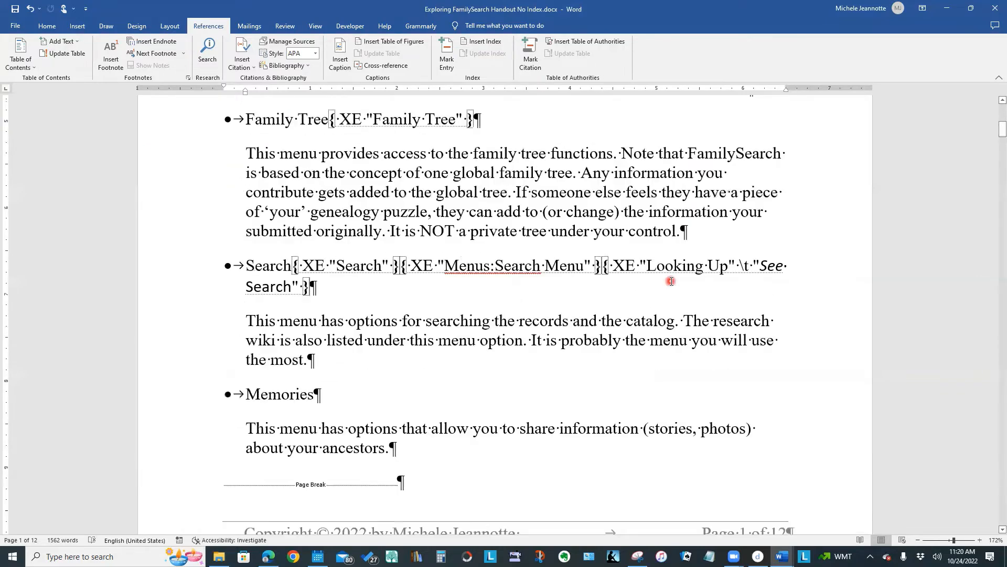
scroll(671, 284, up, 5)
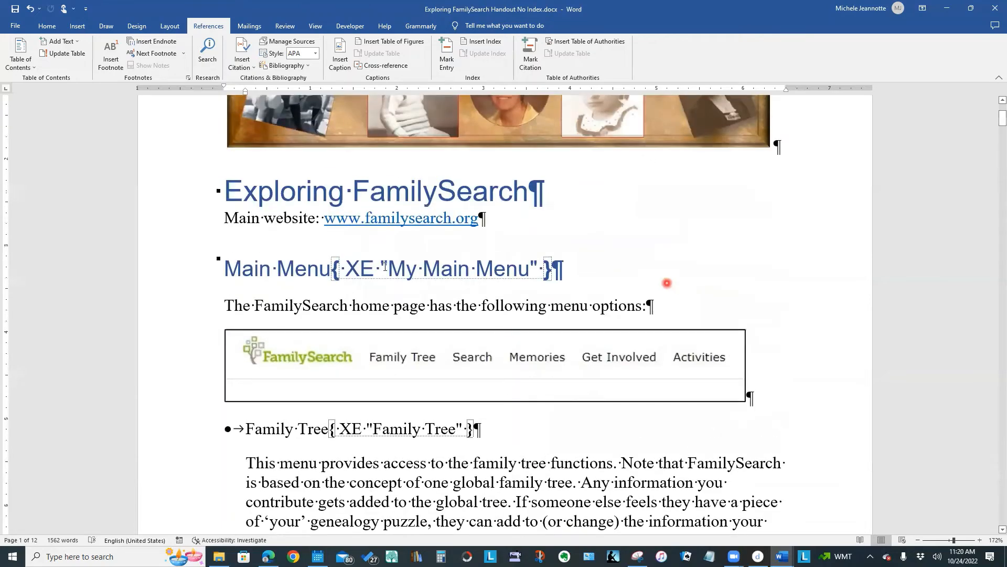
scroll(518, 427, down, 2)
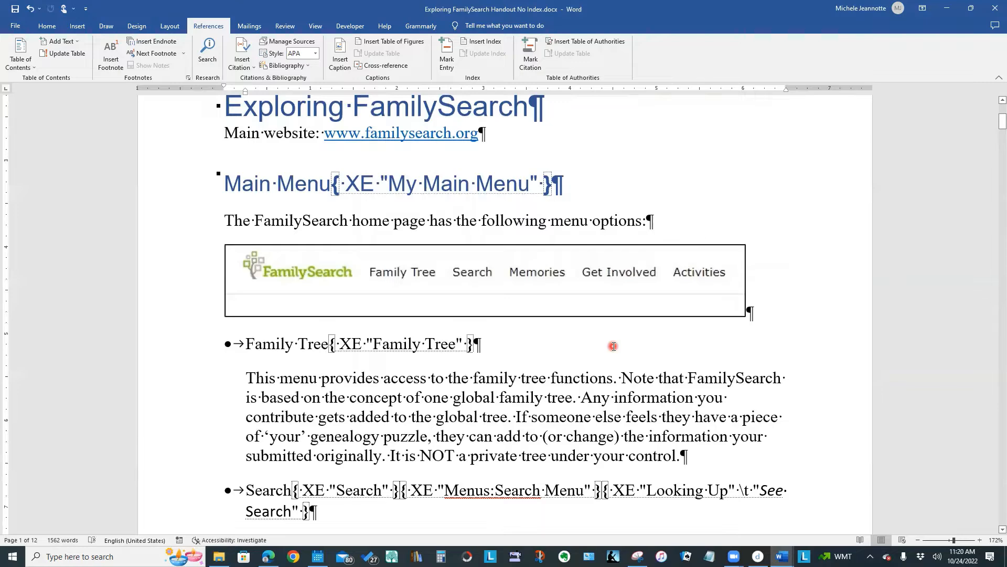
scroll(613, 347, down, 2)
scroll(613, 347, down, 1)
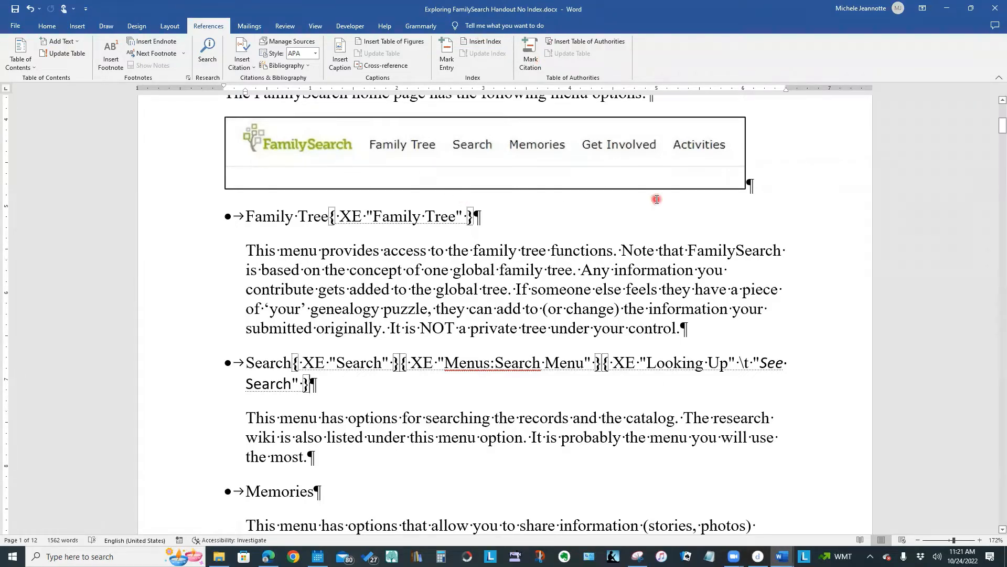
click(456, 143)
click(47, 27)
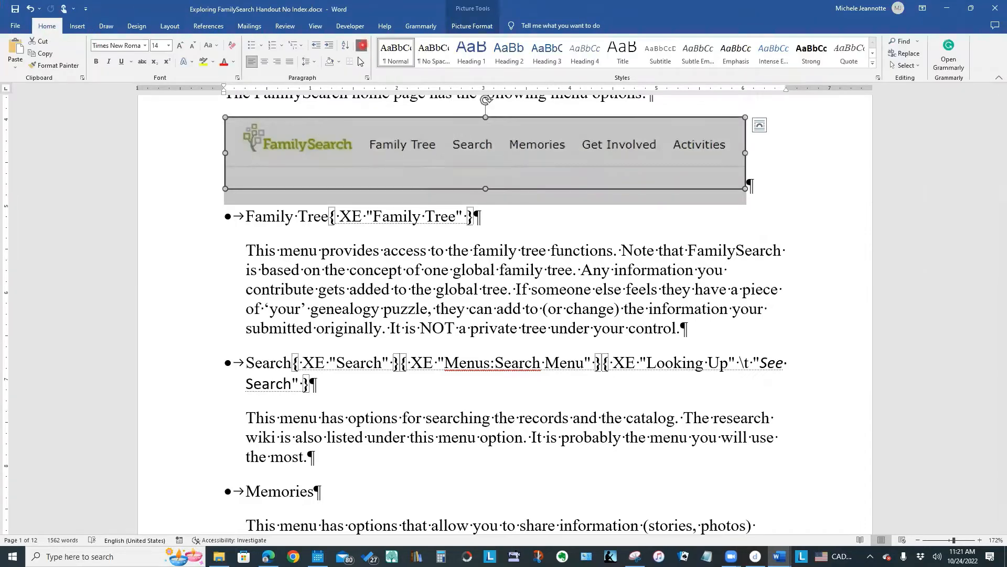
click(481, 216)
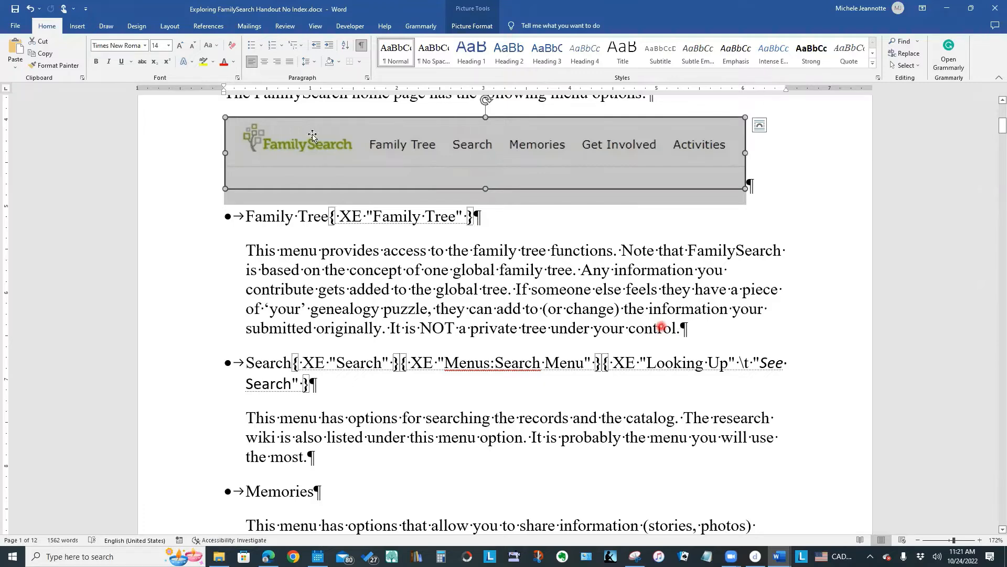
click(361, 48)
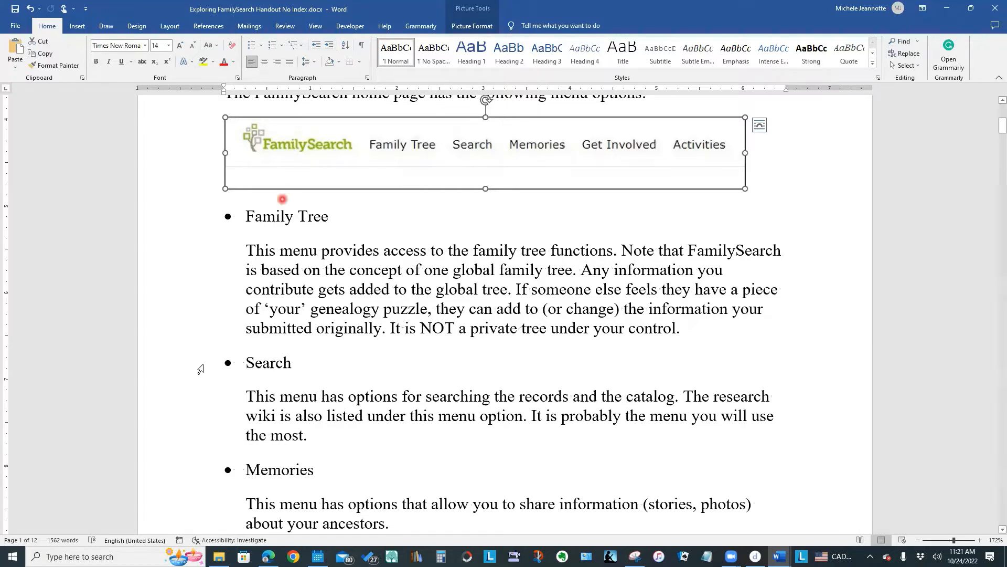
- Replace the whole Search bullet title with "Searching" while the formatting marks are hidden
double_click(249, 368)
drag(249, 369, 436, 379)
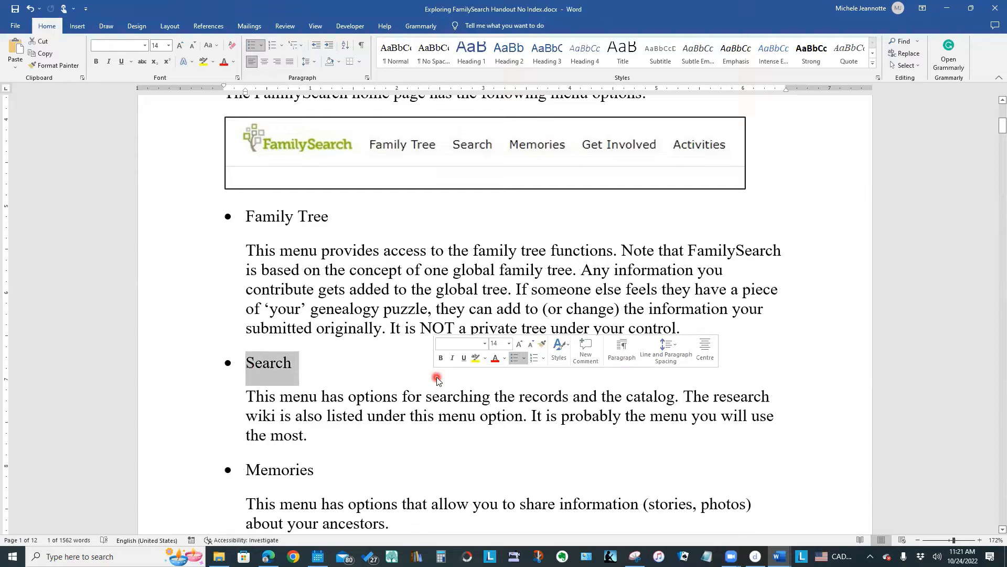
text(Searching)
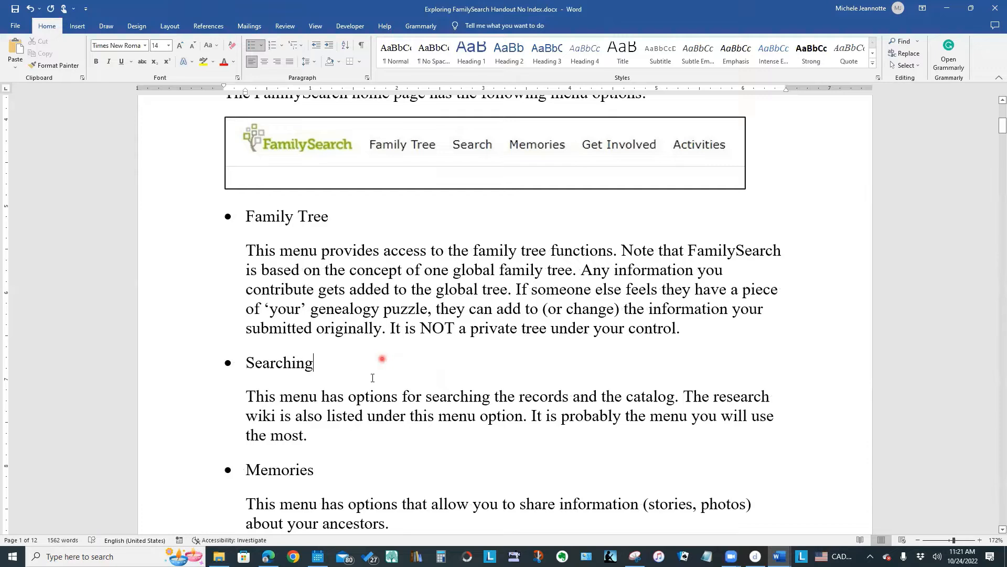
- Show the formatting marks again and undo the replacement of the Search bullet title
click(362, 46)
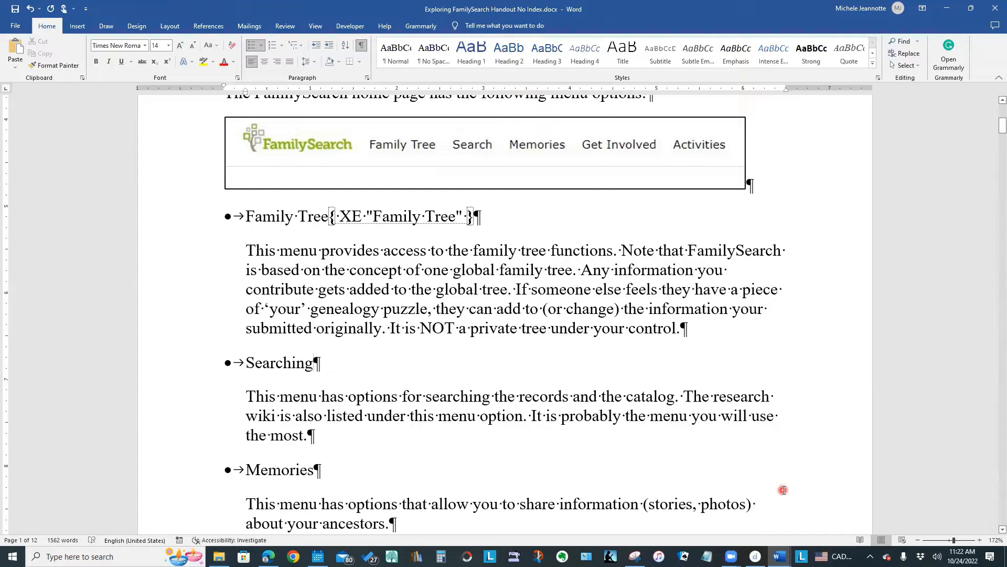
key(ctrl+z)
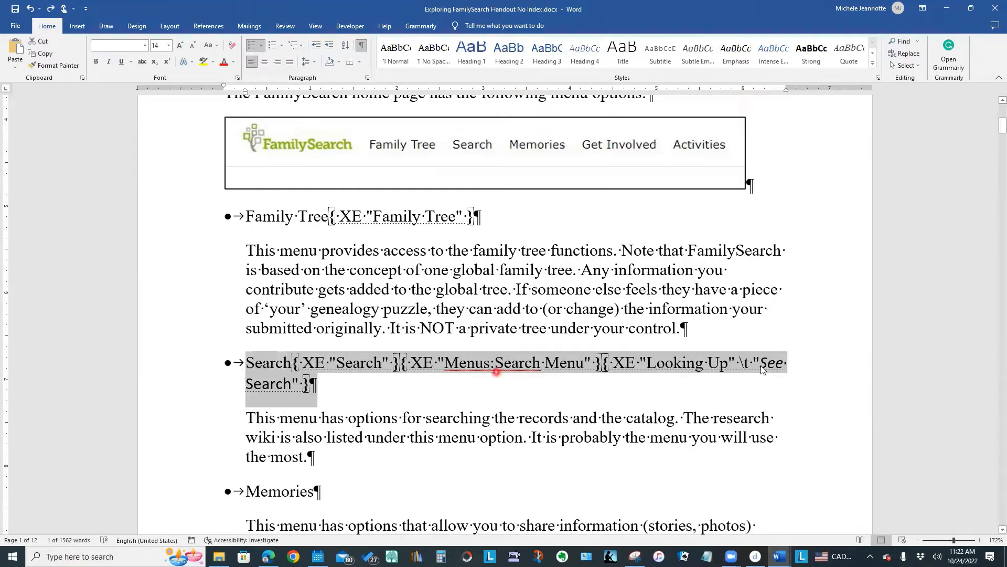
- Change the Search bullet title and the text of its main index entry field to "Searching"
click(290, 368)
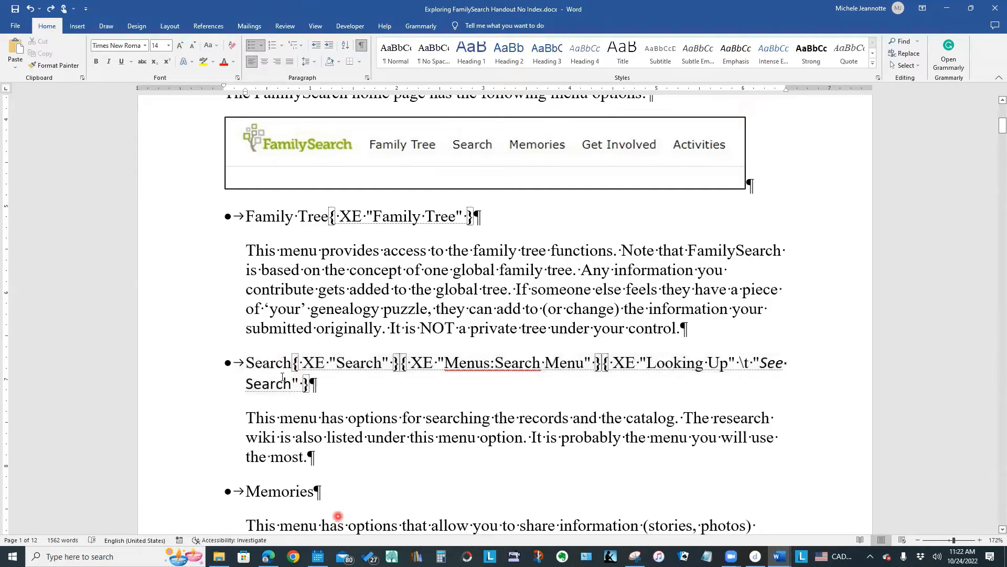
text(ing)
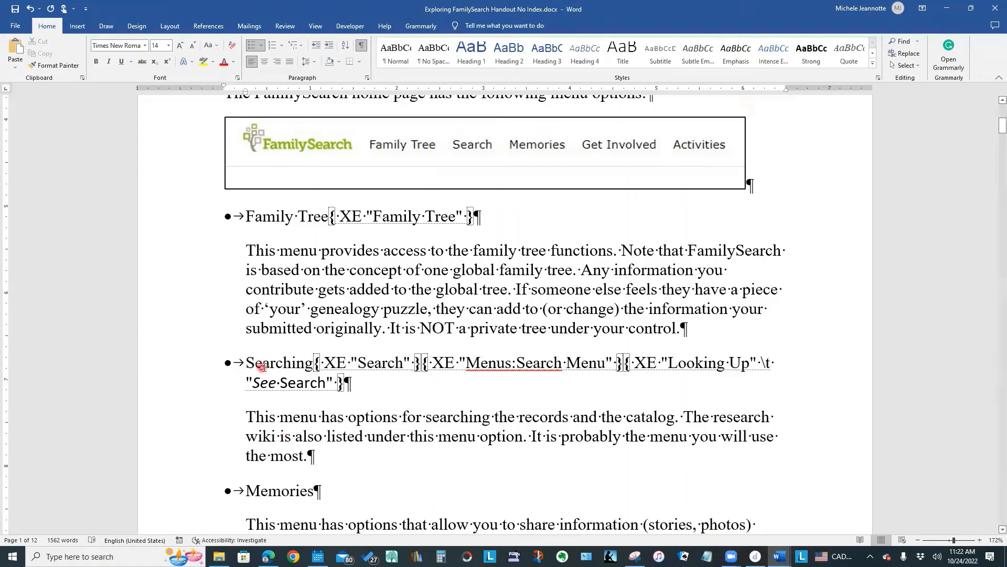
click(402, 363)
text(ing)
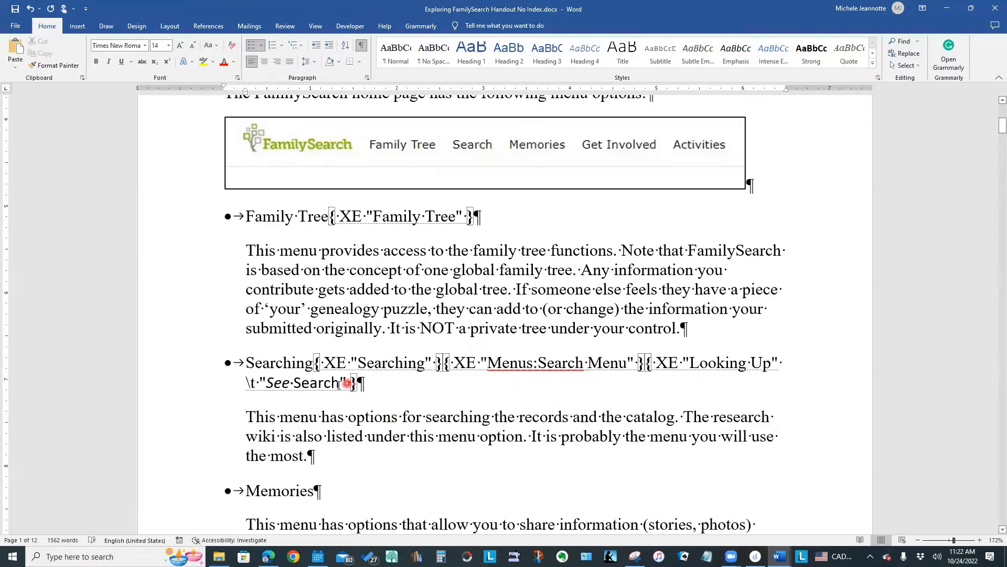
- Try changing the "Looking Up" cross-reference to "See Searching" and giving the bullet the Heading 3 style, and undo both edits
click(344, 383)
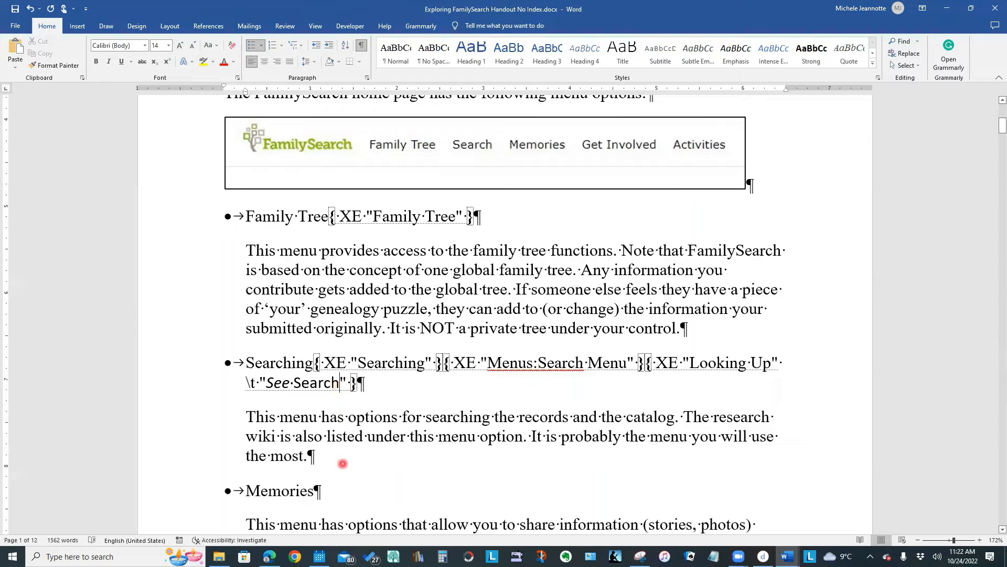
text(ing)
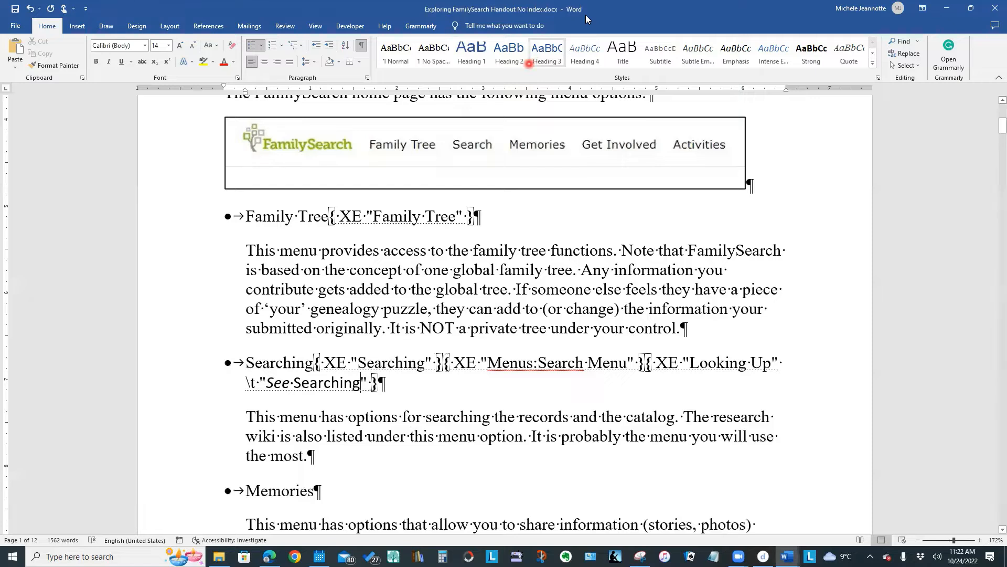
click(530, 62)
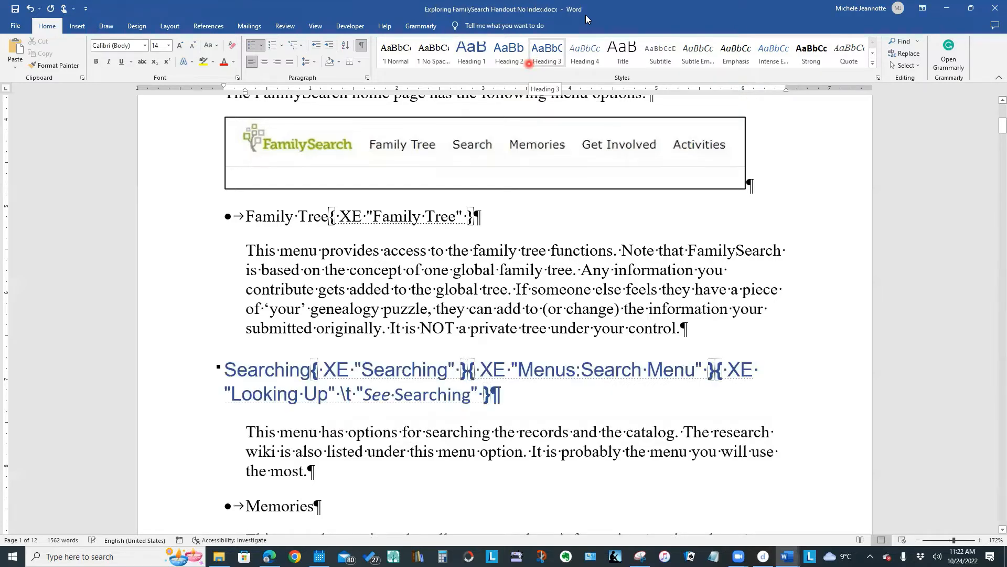
key(ctrl+z)
key(ctrl+z)
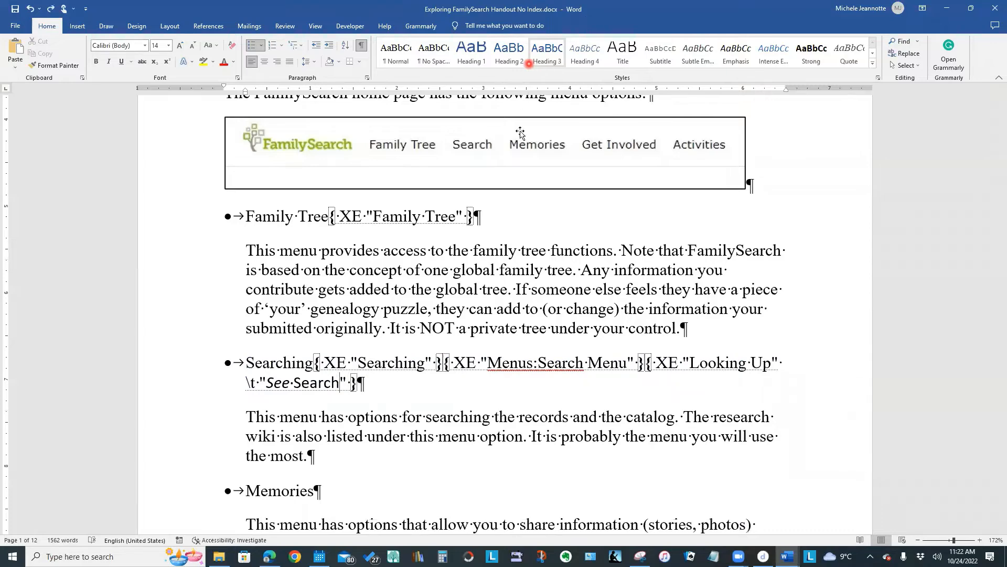
- Copy the "Searching" index entry field and paste it after the word "records" in the paragraph below the Searching bullet
scroll(445, 414, down, 1)
scroll(444, 415, down, 2)
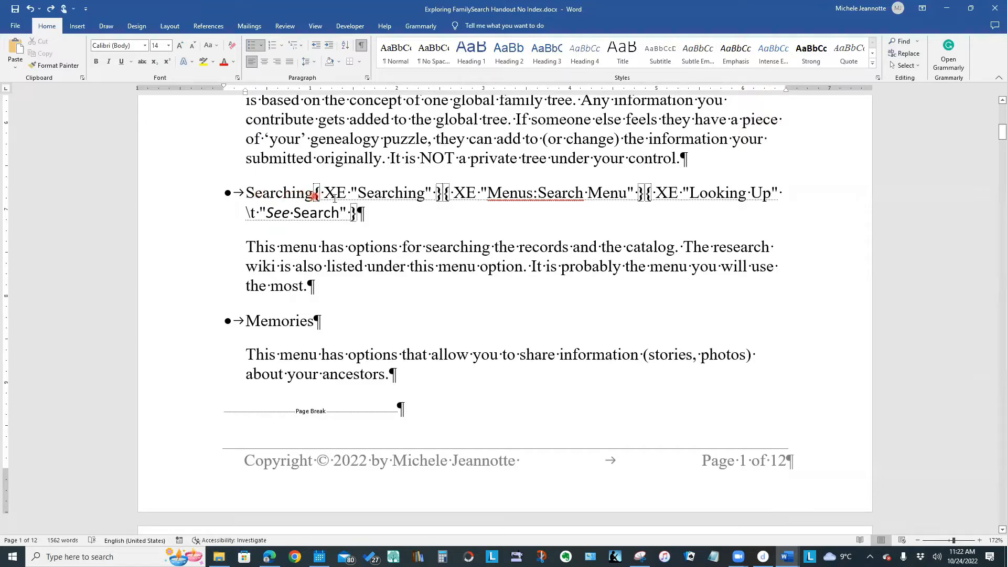
drag(315, 195, 349, 199)
key(ctrl+c)
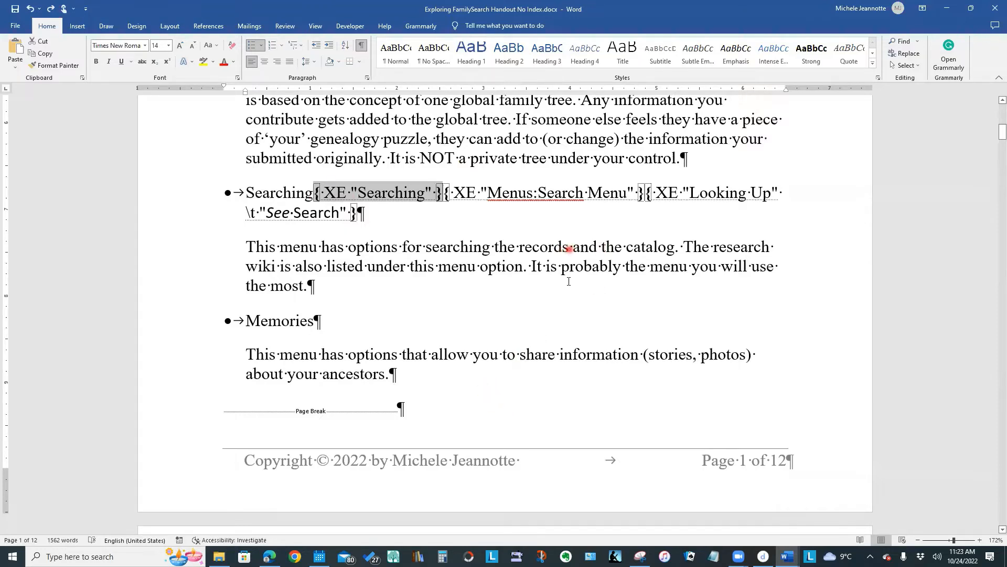
click(570, 249)
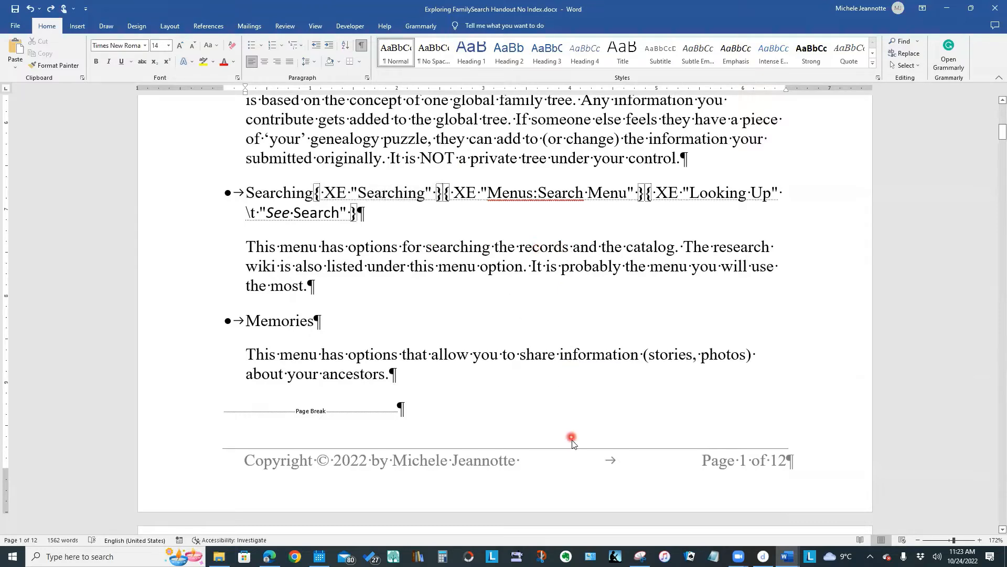
key(ctrl+v)
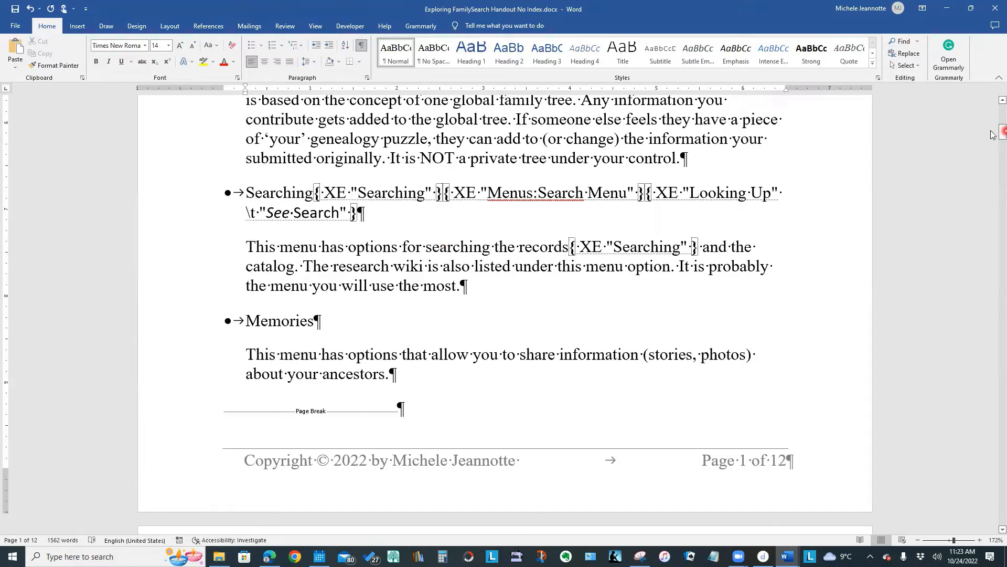
- Start inserting an index in the second blank paragraph below the Index heading on page 12, comparing Run-in and choosing the Indented type
drag(1002, 131, 1002, 125)
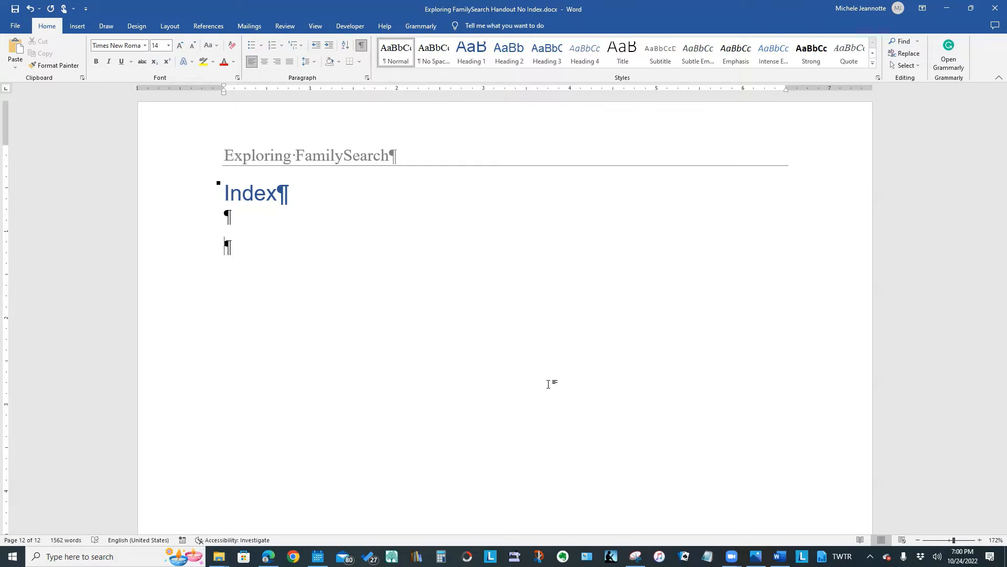
click(186, 204)
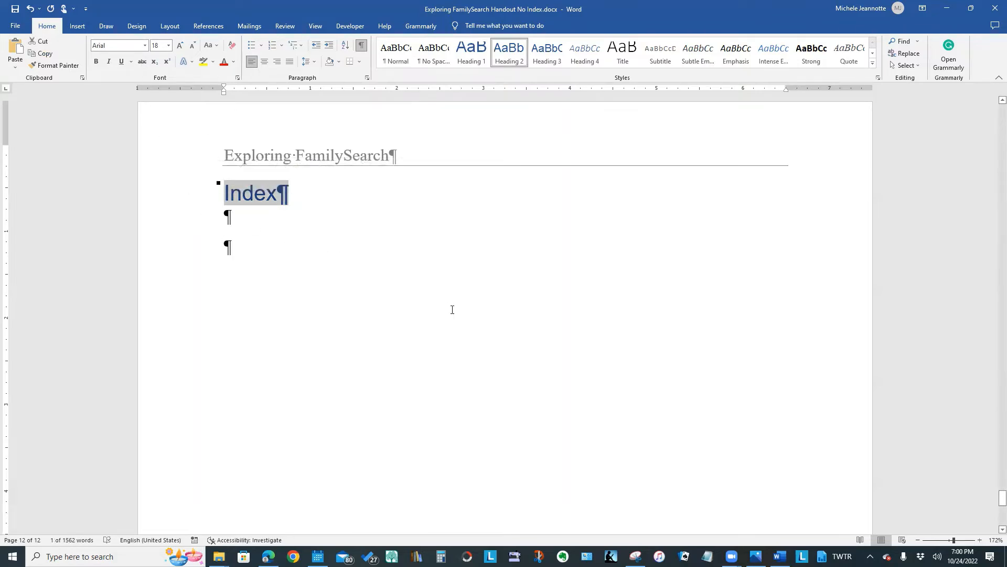
click(242, 243)
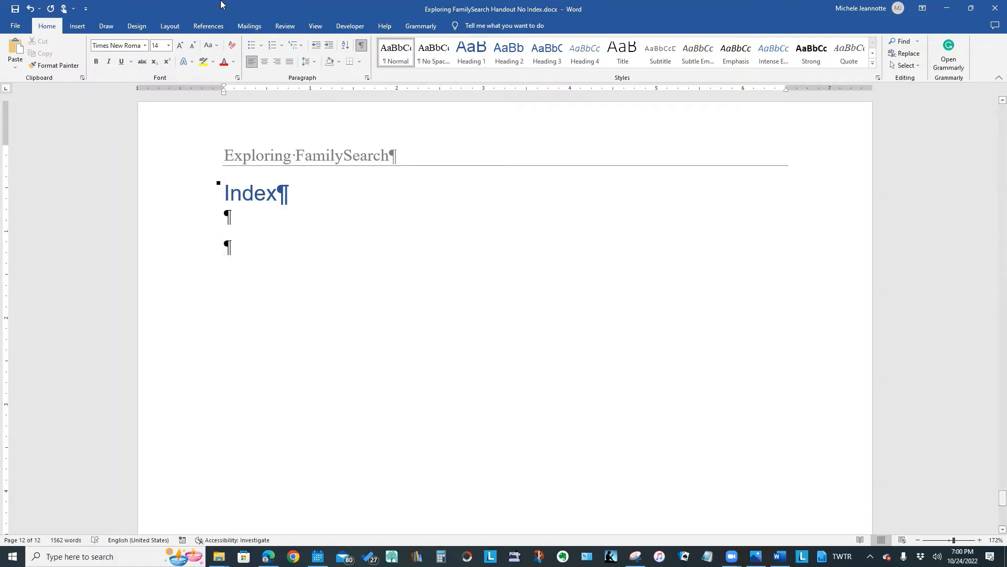
click(205, 28)
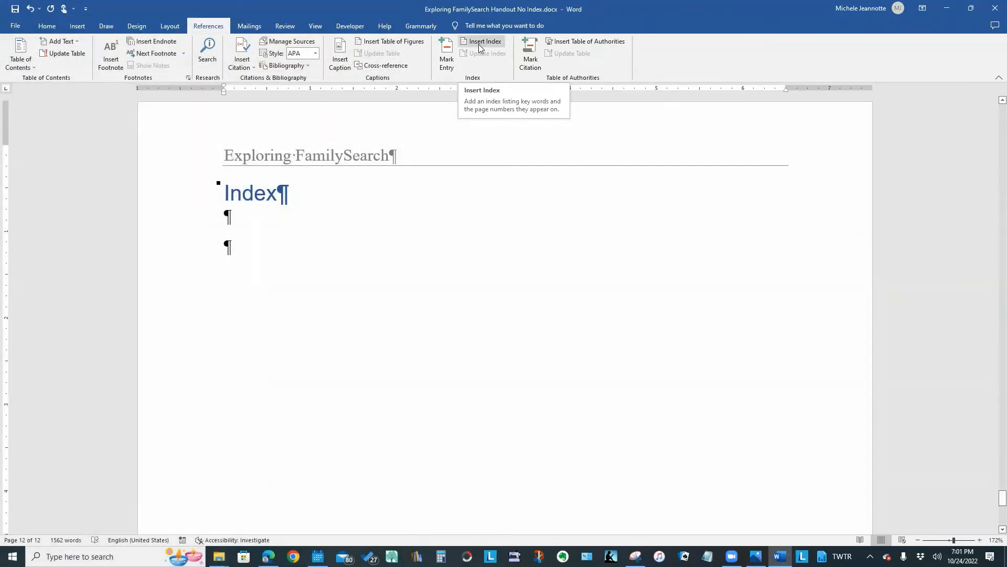
click(479, 44)
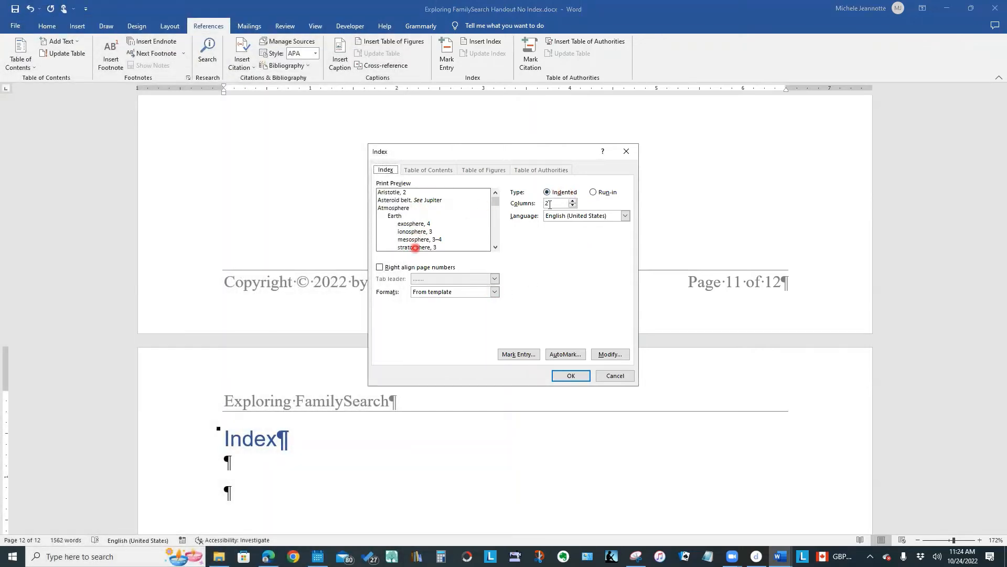
click(595, 193)
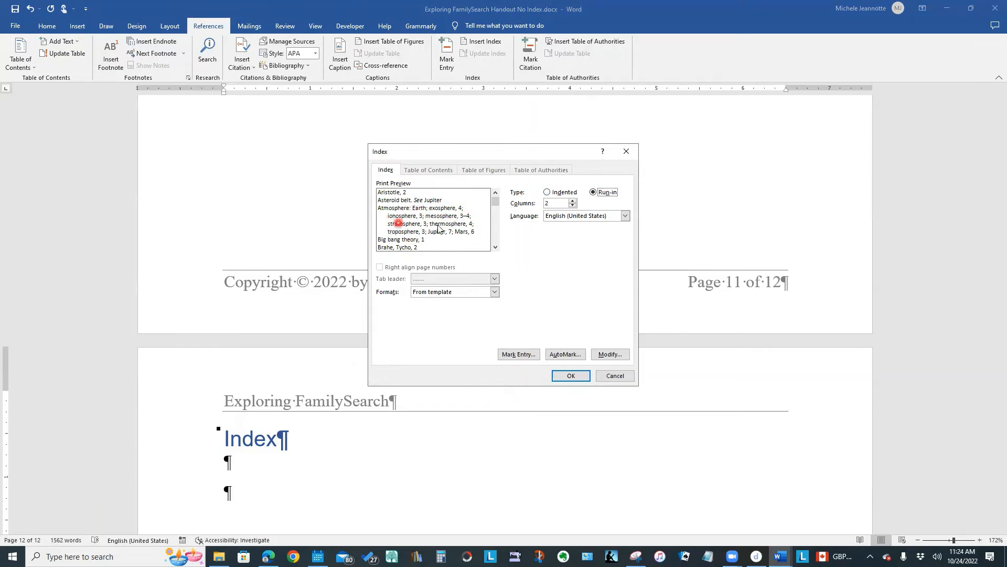
click(548, 193)
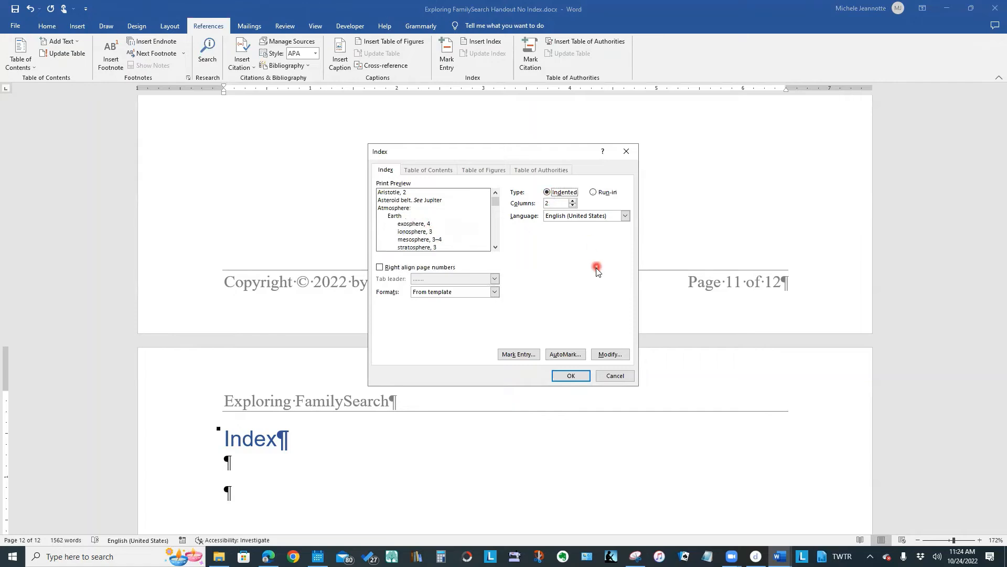
- Preview the Classic, Fancy and Modern index formats
click(495, 293)
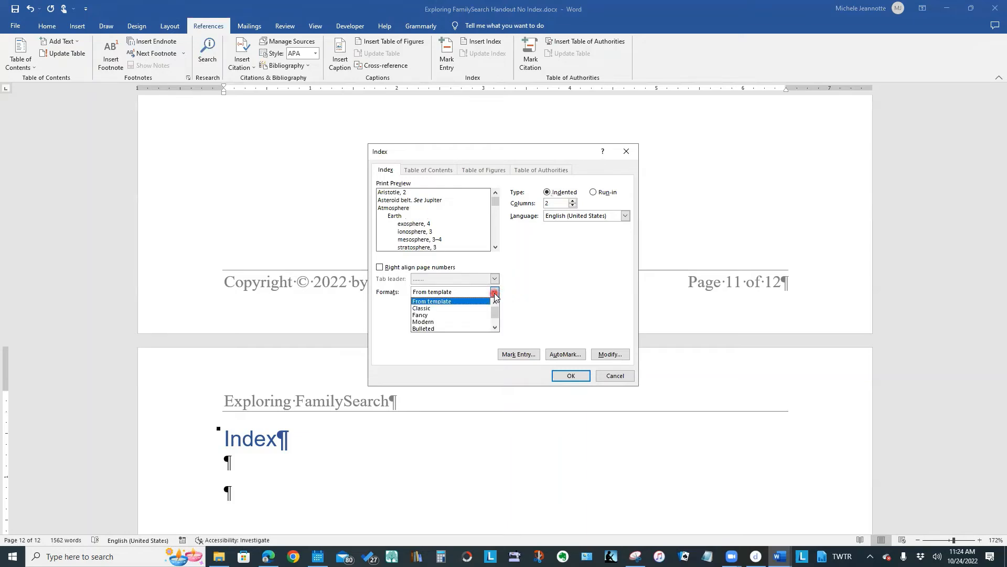
click(428, 310)
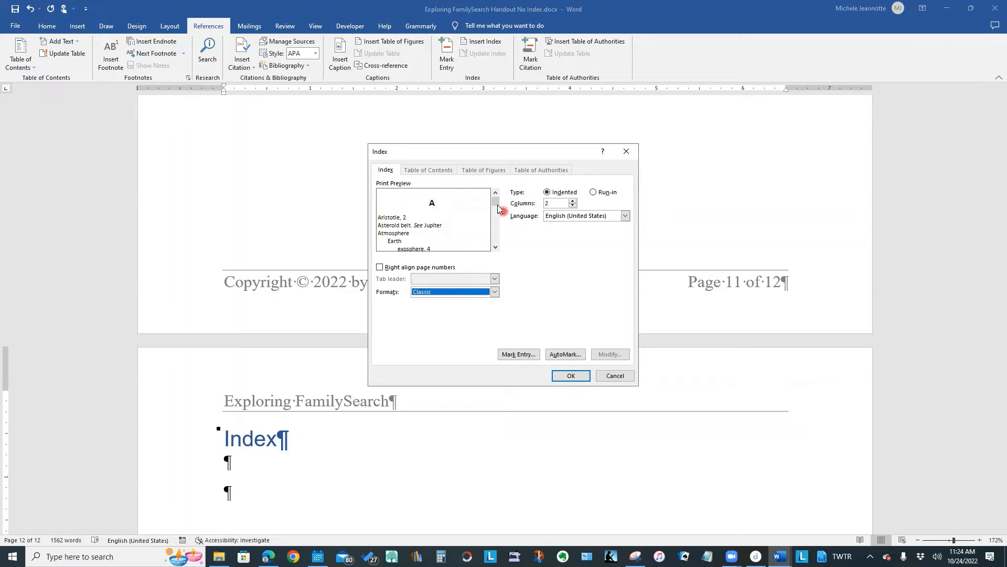
drag(497, 208, 497, 219)
click(495, 291)
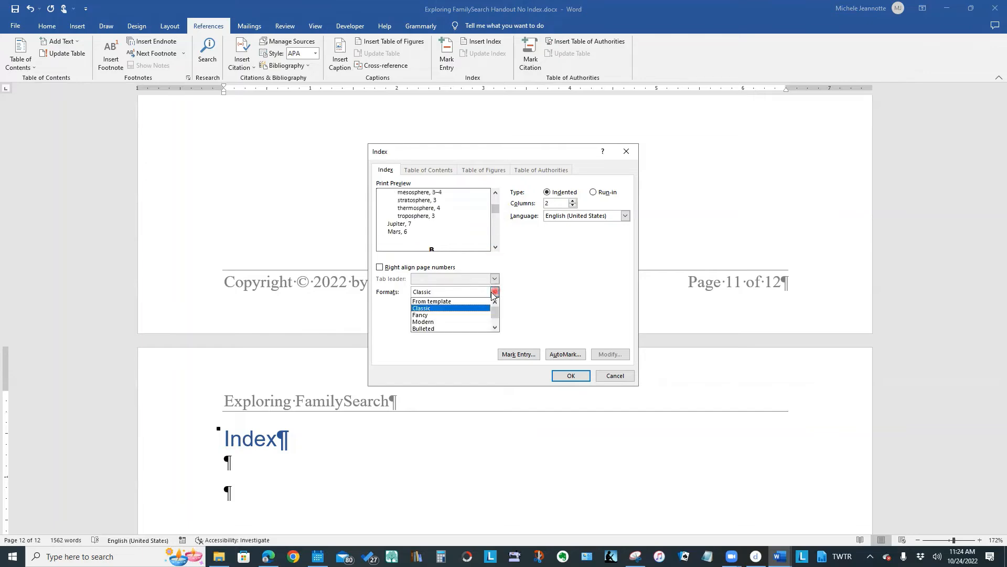
click(492, 314)
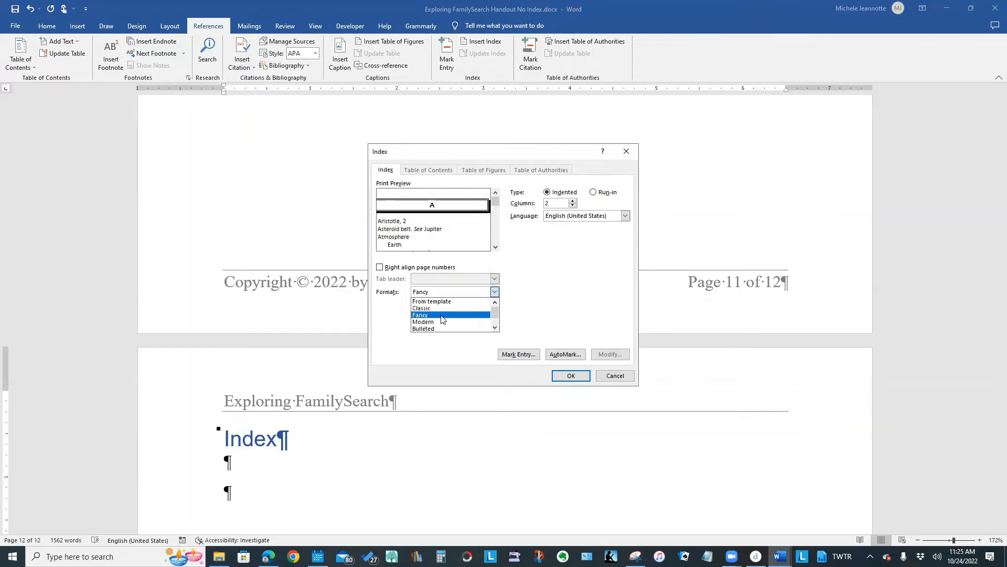
click(441, 322)
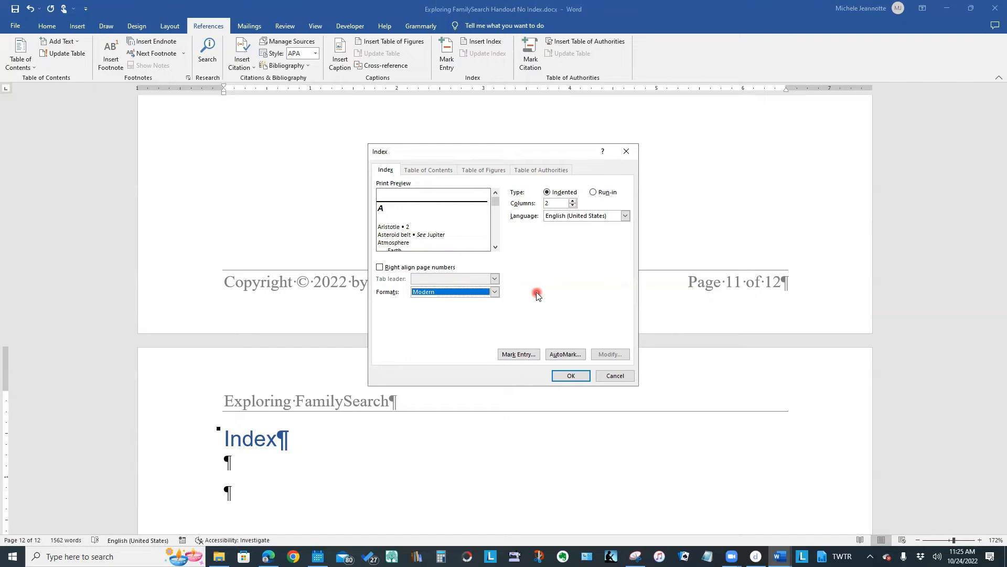
- Set the index format to Bulleted and insert the two-column index
click(495, 293)
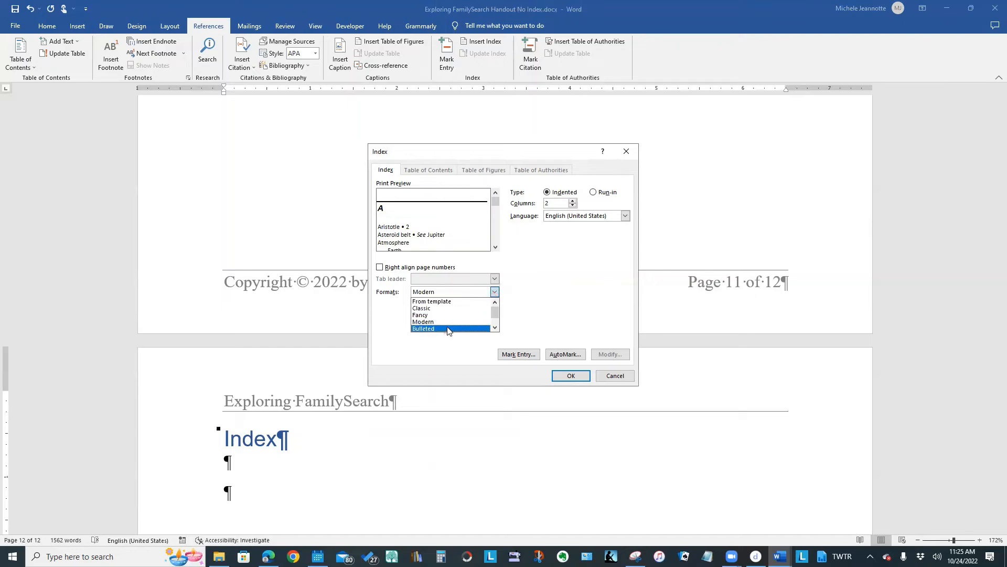
click(447, 328)
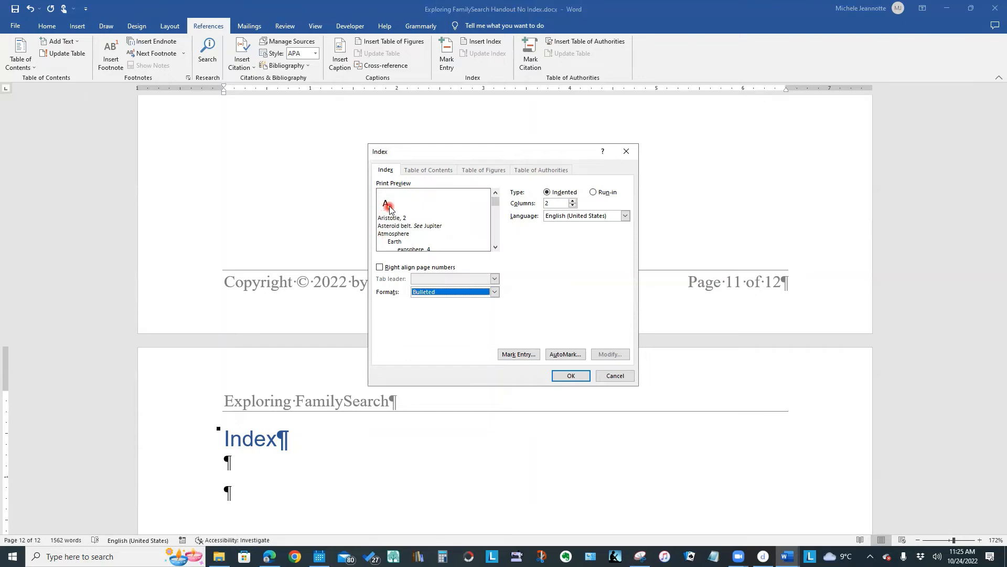
scroll(389, 208, down, 1)
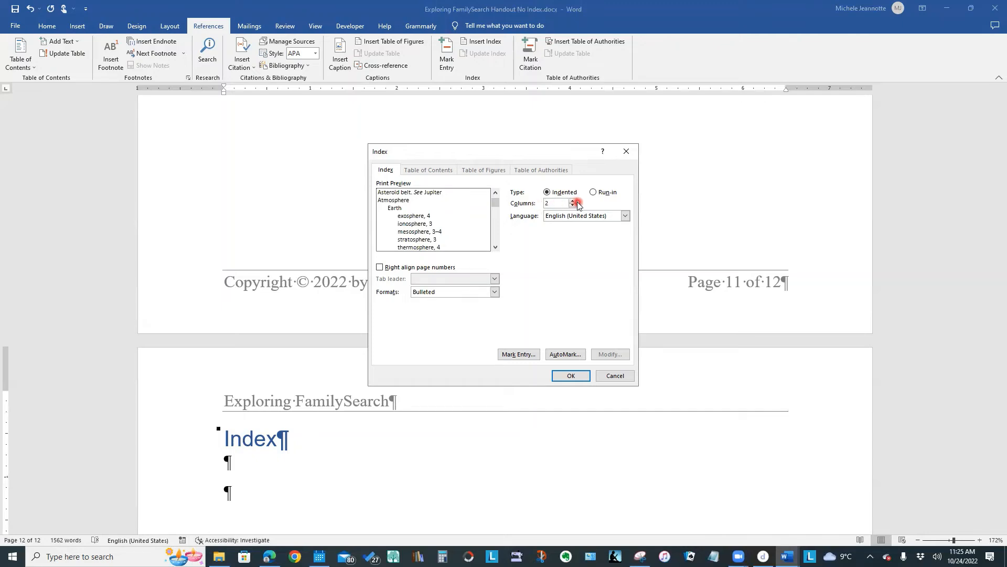
click(576, 377)
click(576, 377)
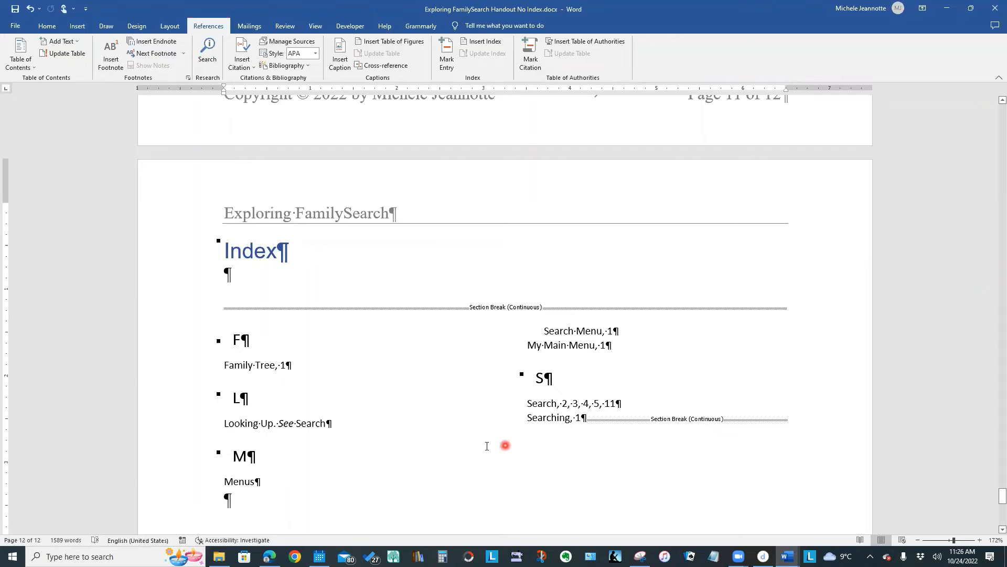
- Insert a column break before the letter M heading in the index so its entries start in the second column
click(232, 455)
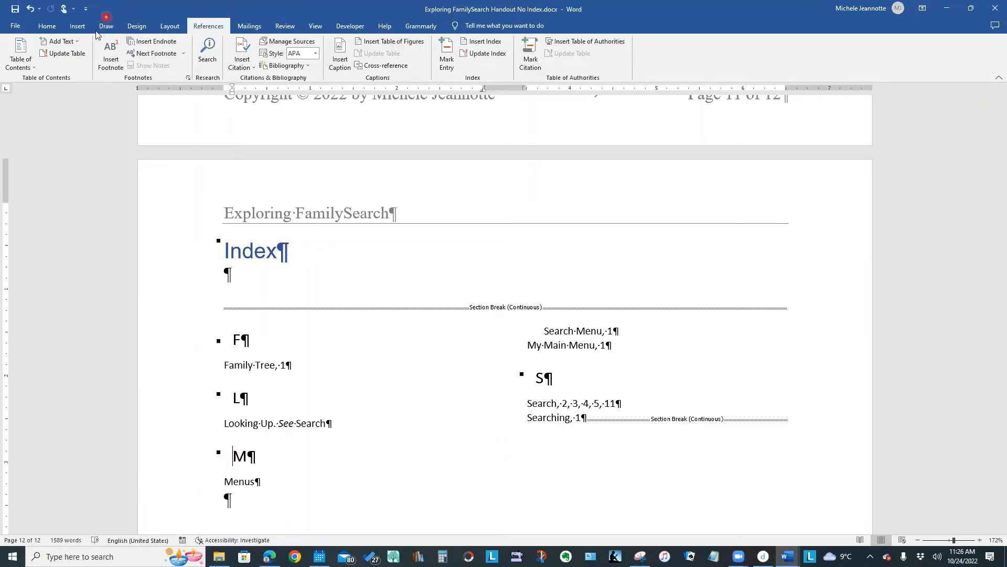
click(172, 27)
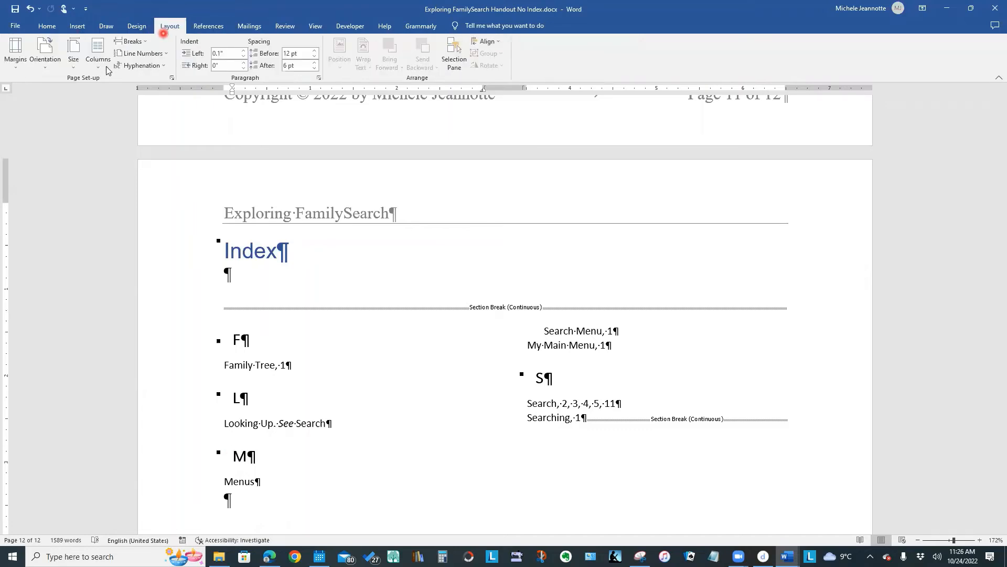
click(150, 43)
click(151, 43)
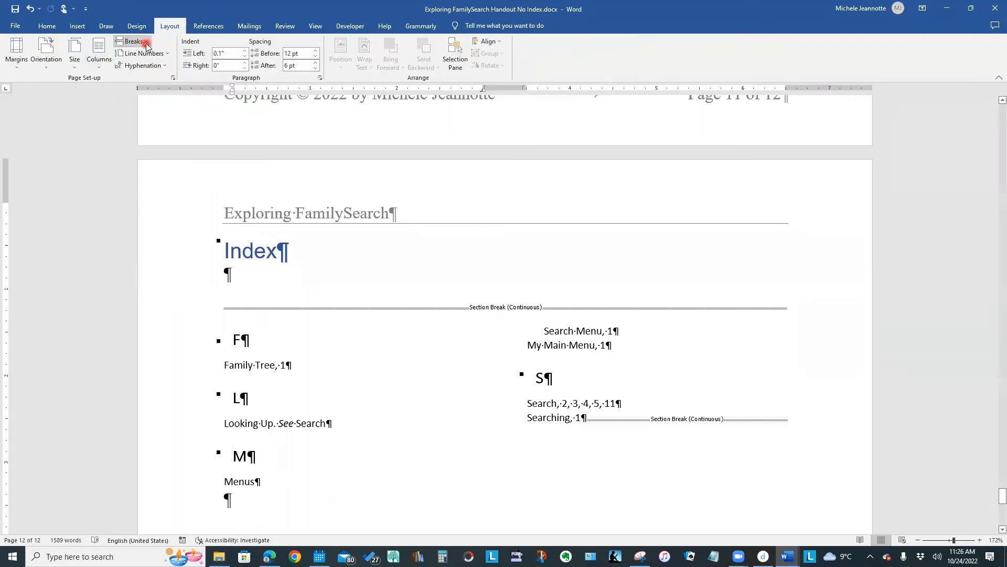
click(147, 43)
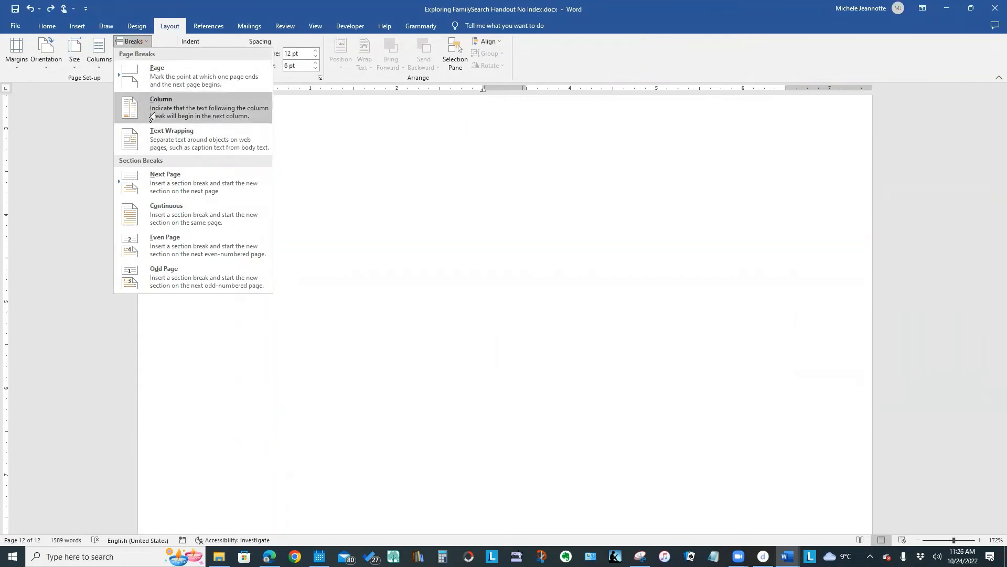
click(131, 105)
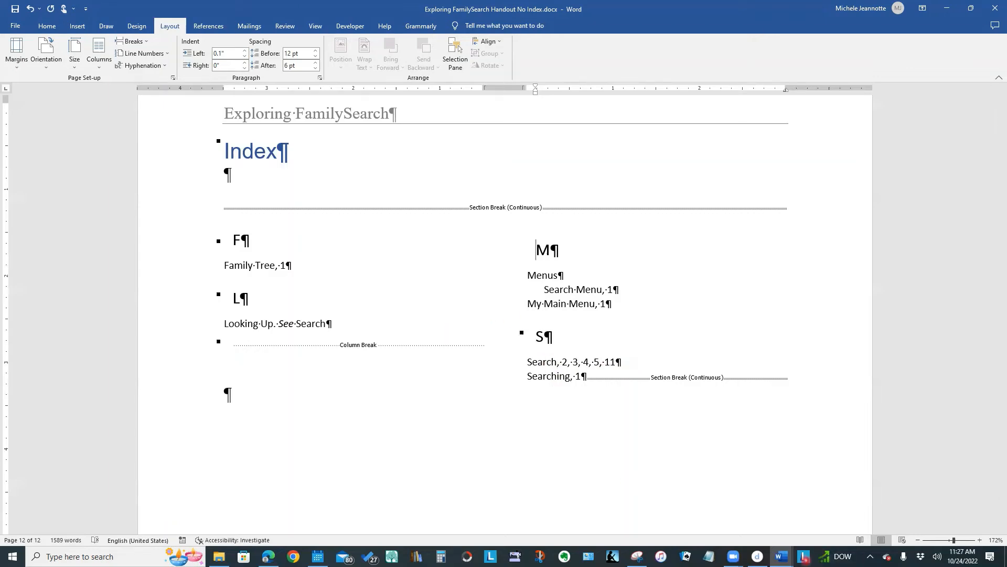
- Switch to the "Exploring FamilySearch Handout Indexed - Copy.docx" document and view the start of its completed index
mouse_move(782, 556)
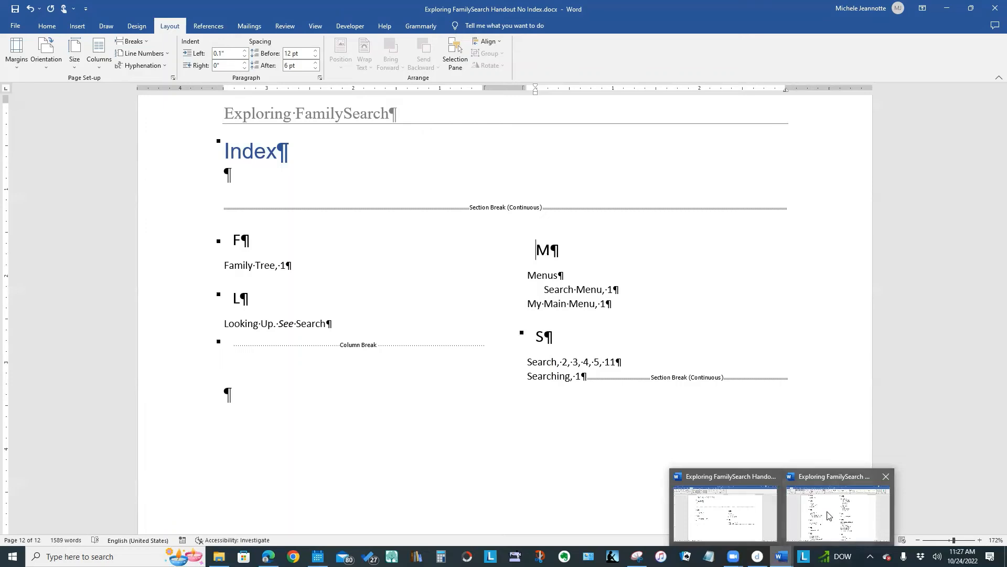
click(827, 512)
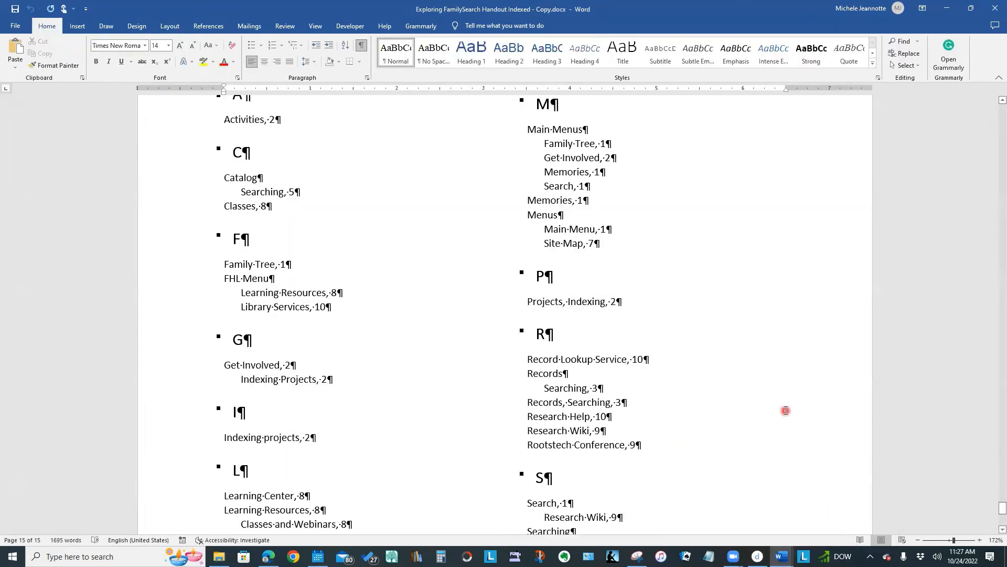
scroll(786, 410, up, 2)
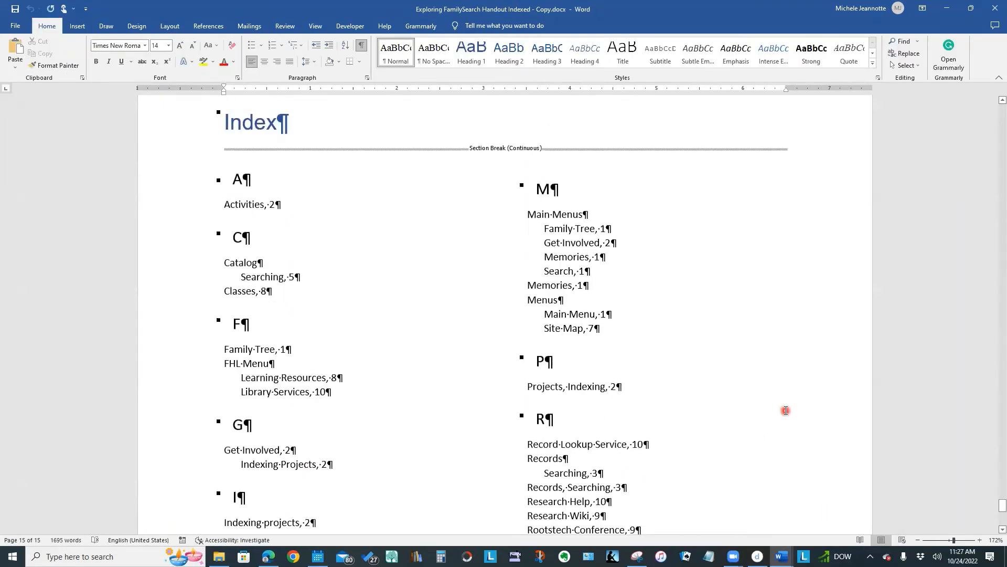
- Mark all occurrences of "FamilySearch" as index entries, starting from the one in the Family Tree paragraph on the first page
scroll(786, 410, down, 3)
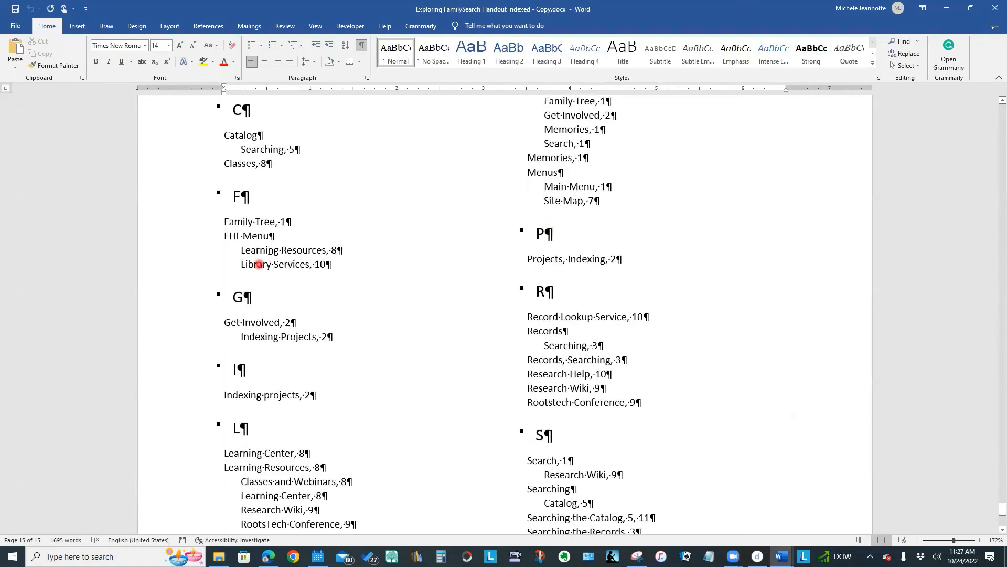
scroll(266, 265, up, 5)
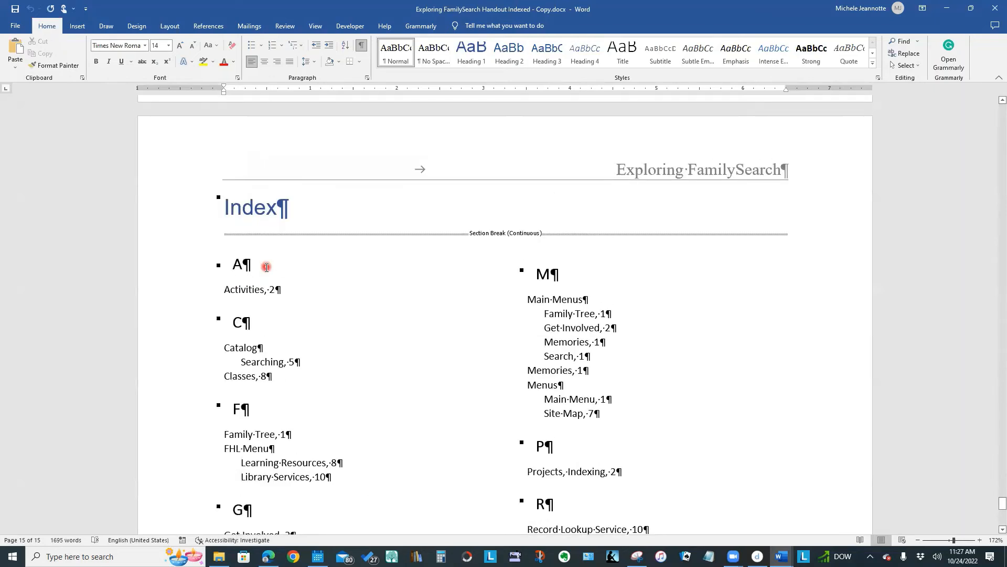
scroll(266, 268, up, 10)
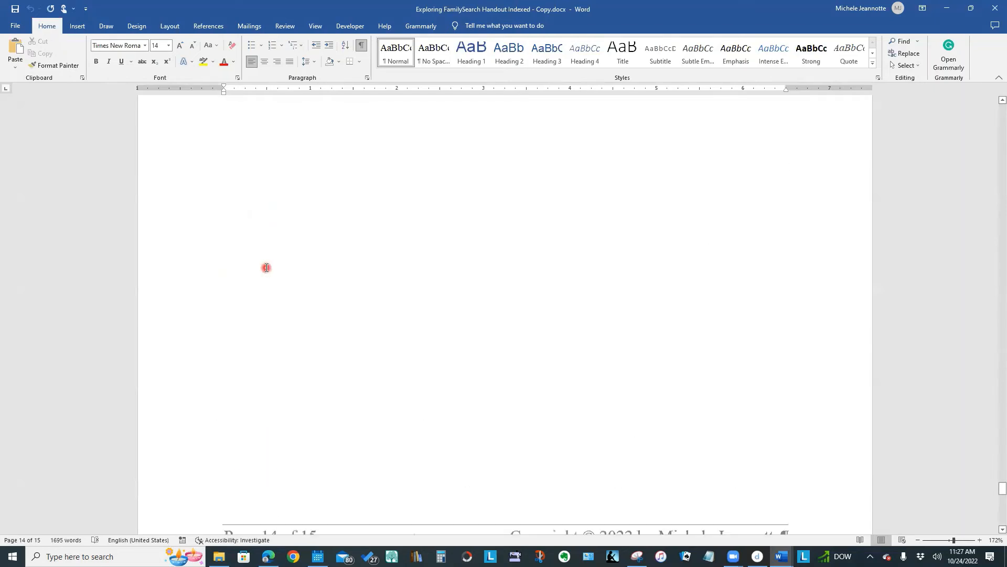
click(1002, 487)
drag(992, 433, 992, 114)
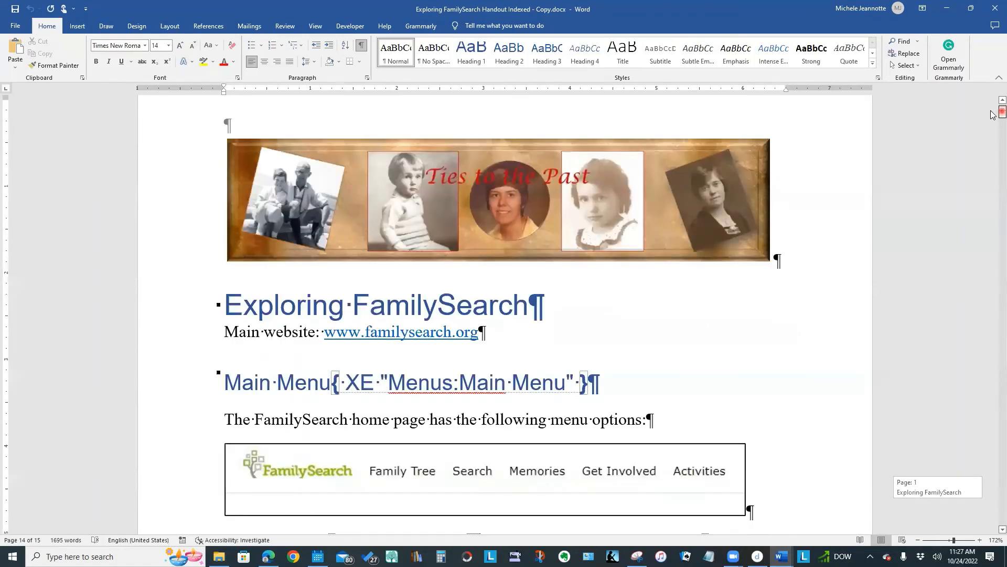
drag(992, 116, 992, 124)
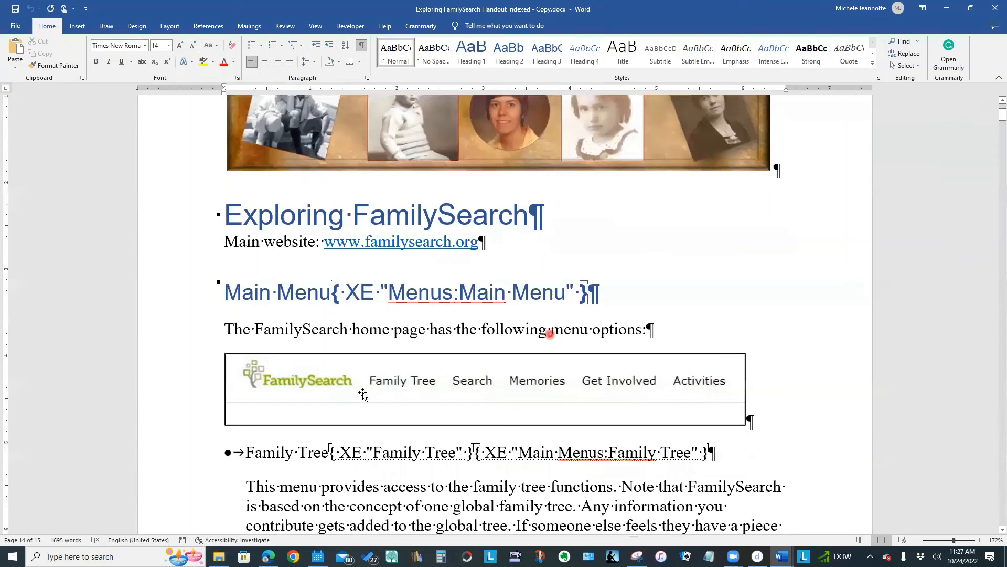
click(347, 330)
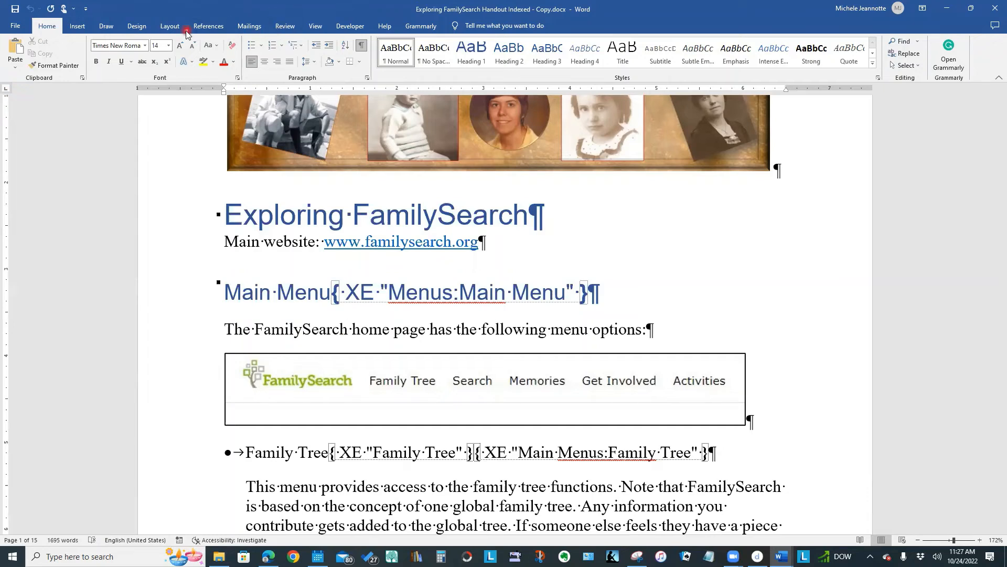
click(220, 29)
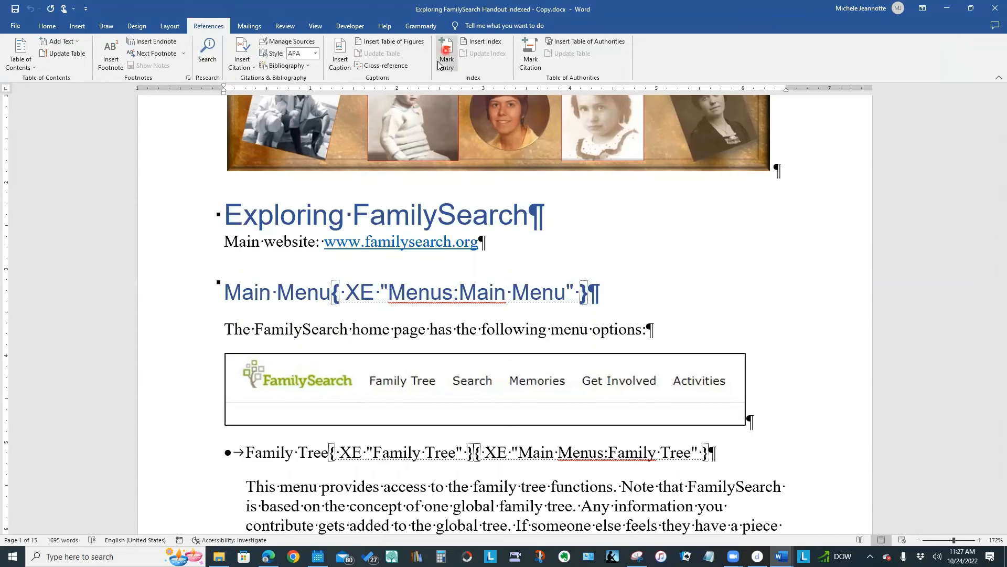
click(440, 62)
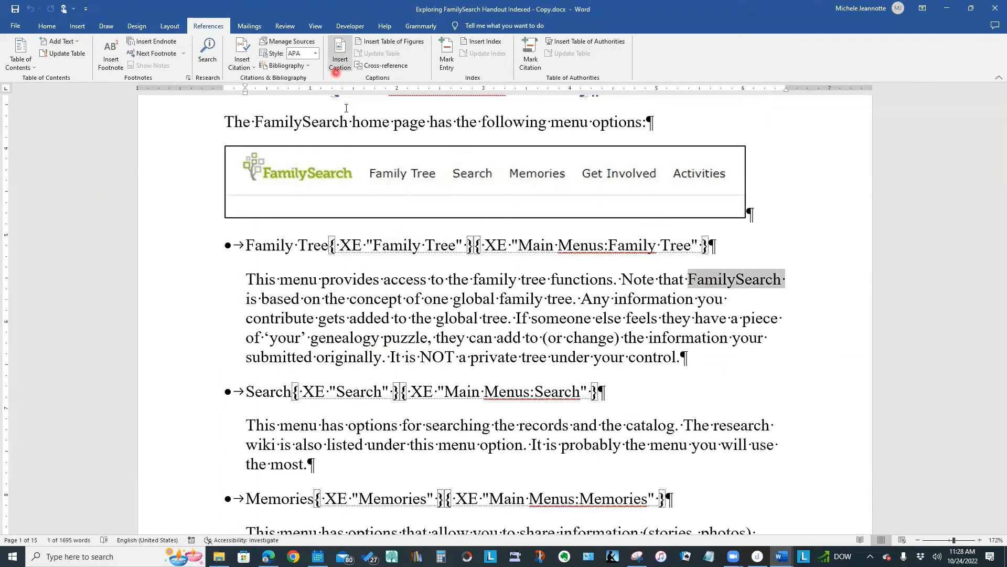
click(446, 59)
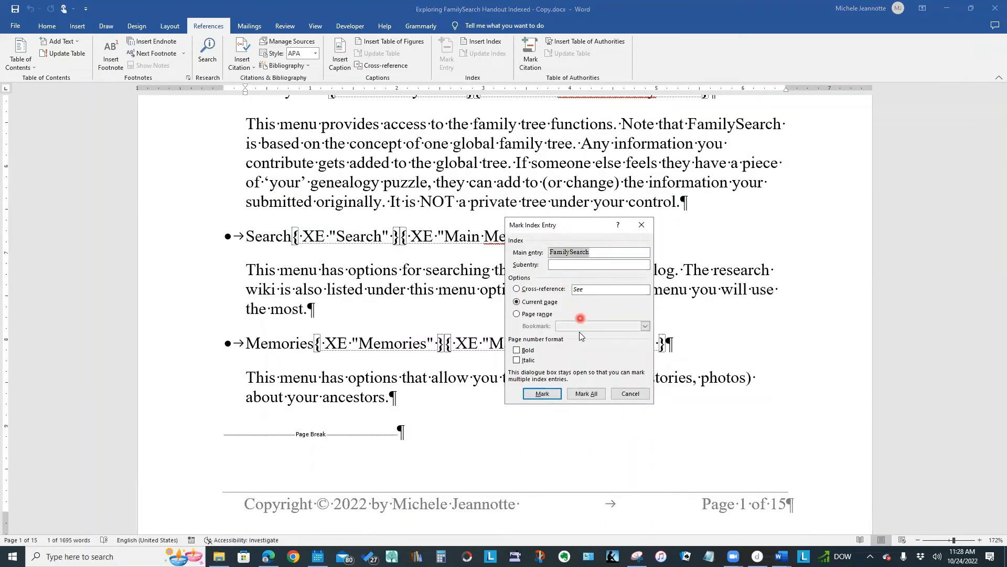
click(586, 394)
click(585, 396)
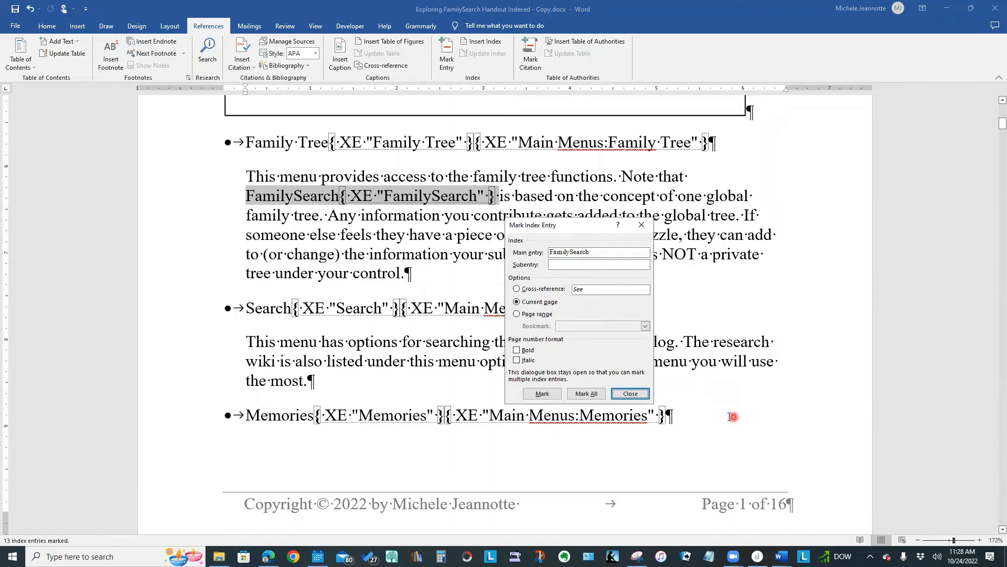
click(631, 394)
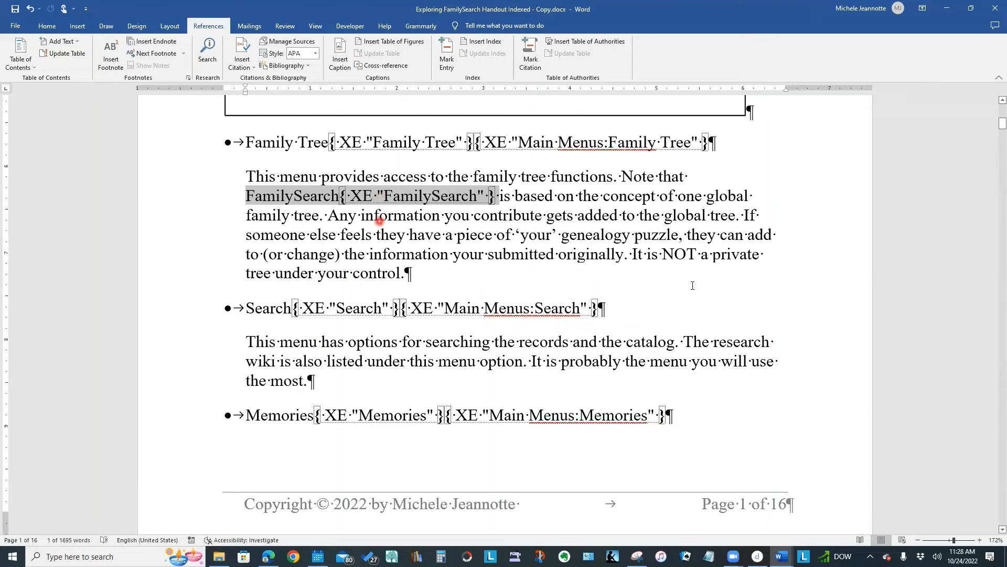
- Update the index on the last page to include the new FamilySearch entry
drag(1002, 127, 992, 515)
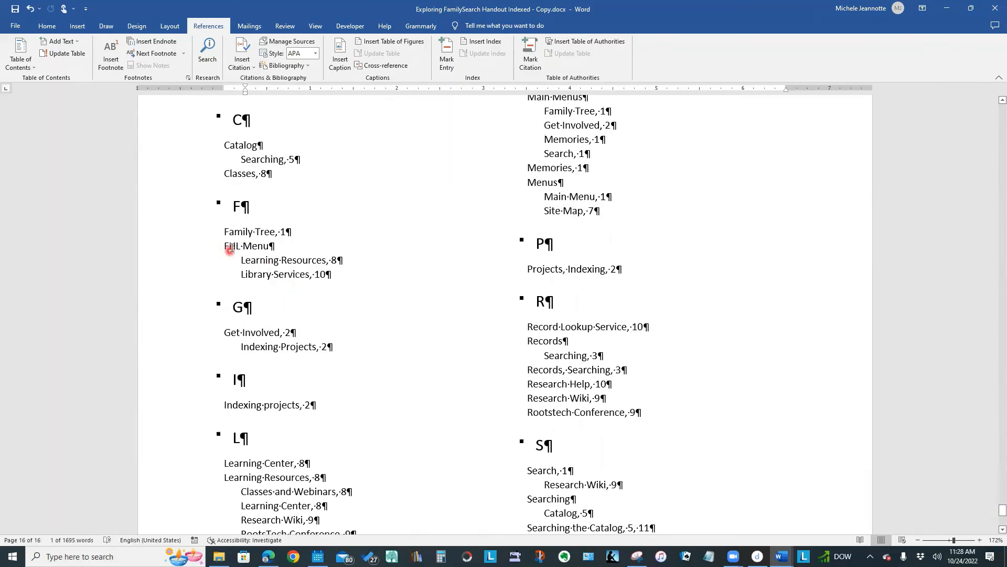
click(259, 245)
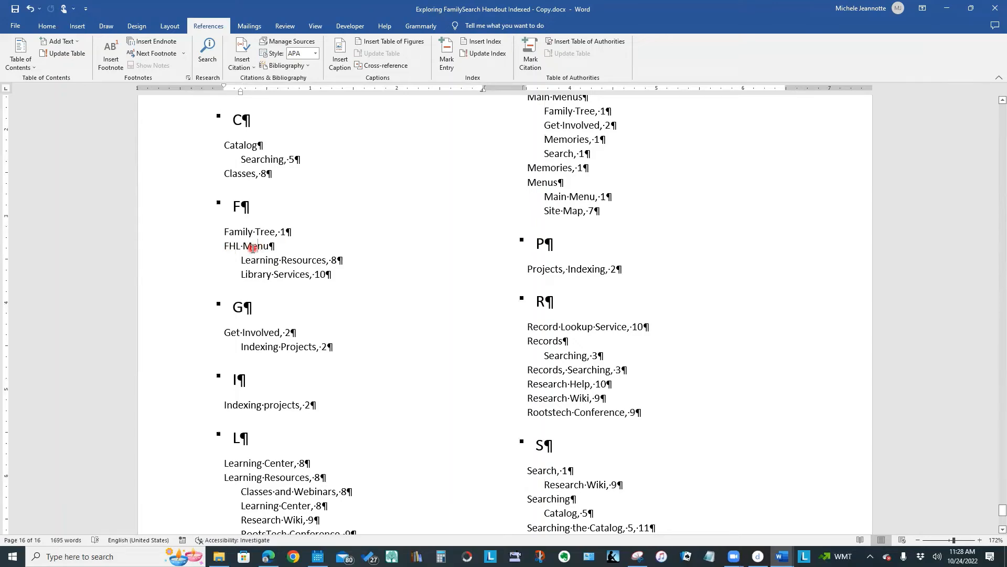
right_click(235, 233)
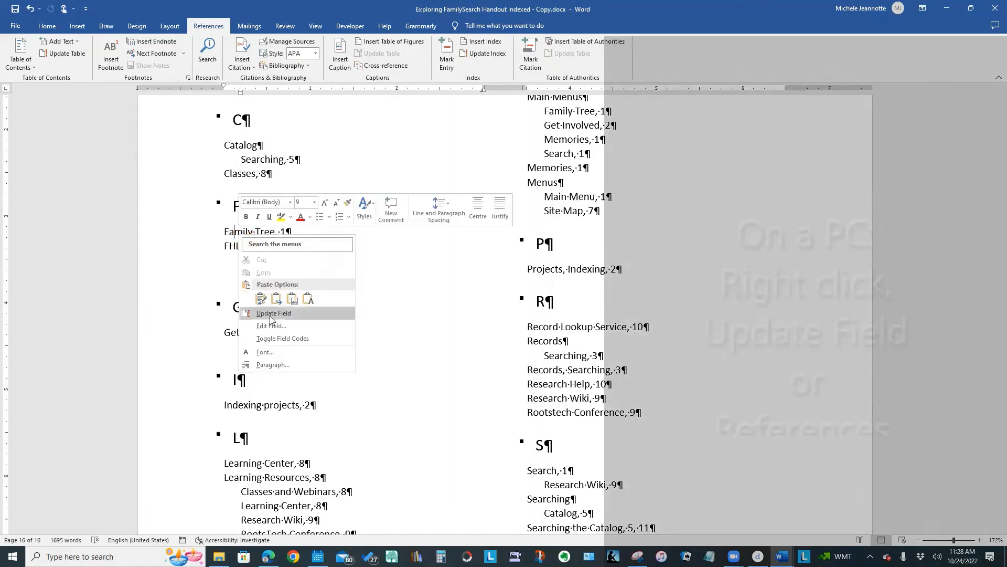
click(270, 315)
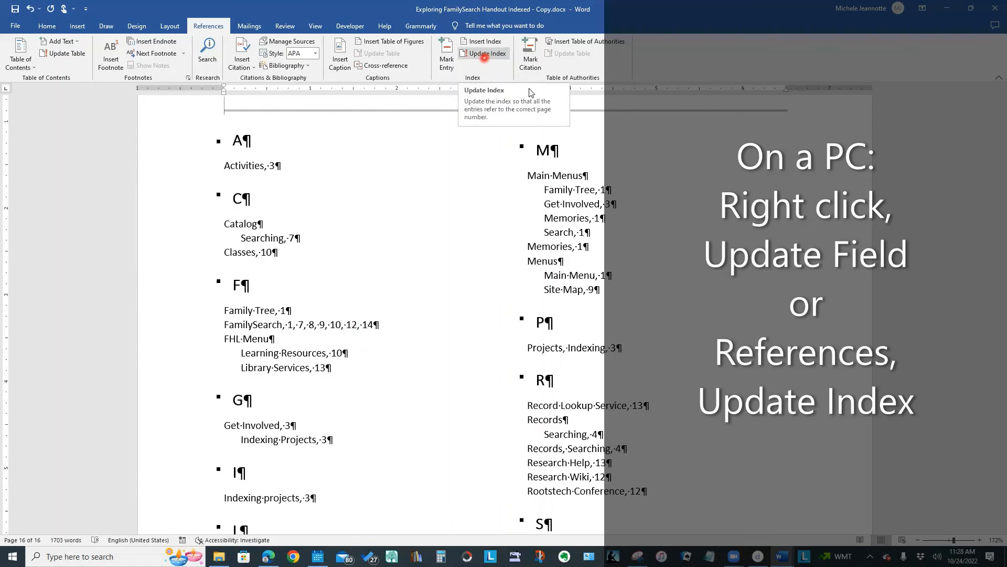
click(484, 54)
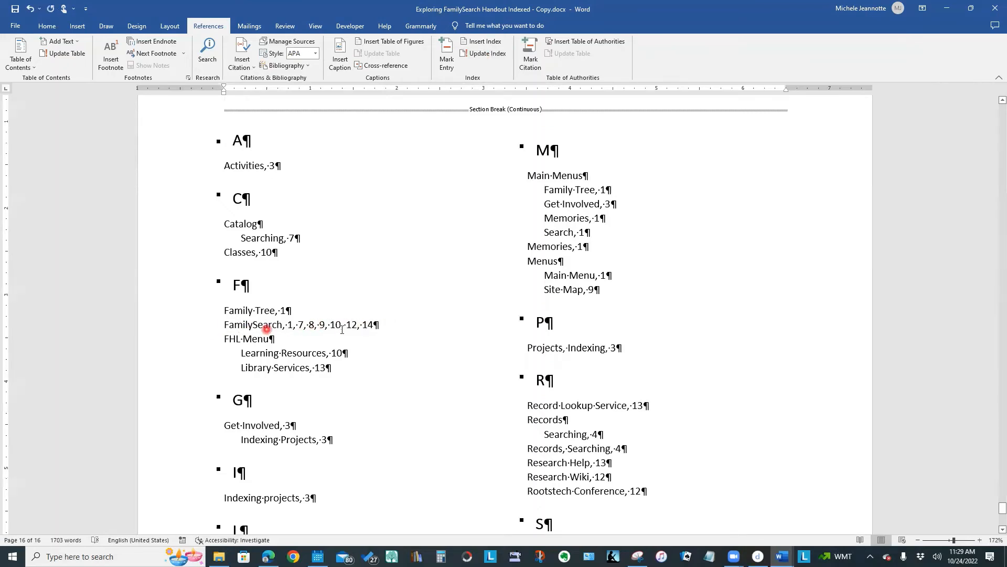
click(342, 330)
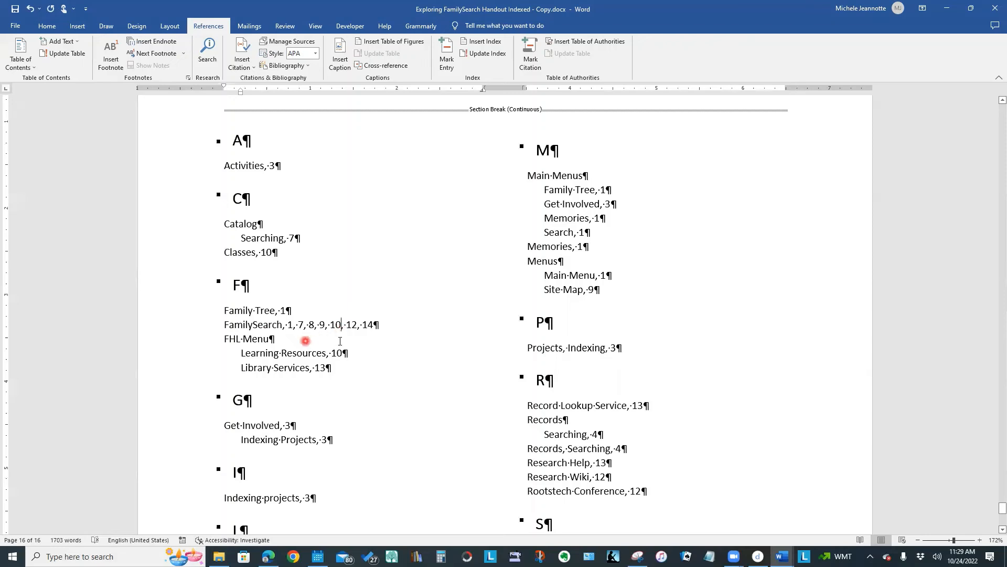
- Hide the formatting marks and update the index again so its page numbers match the document's actual pagination
scroll(493, 341, down, 4)
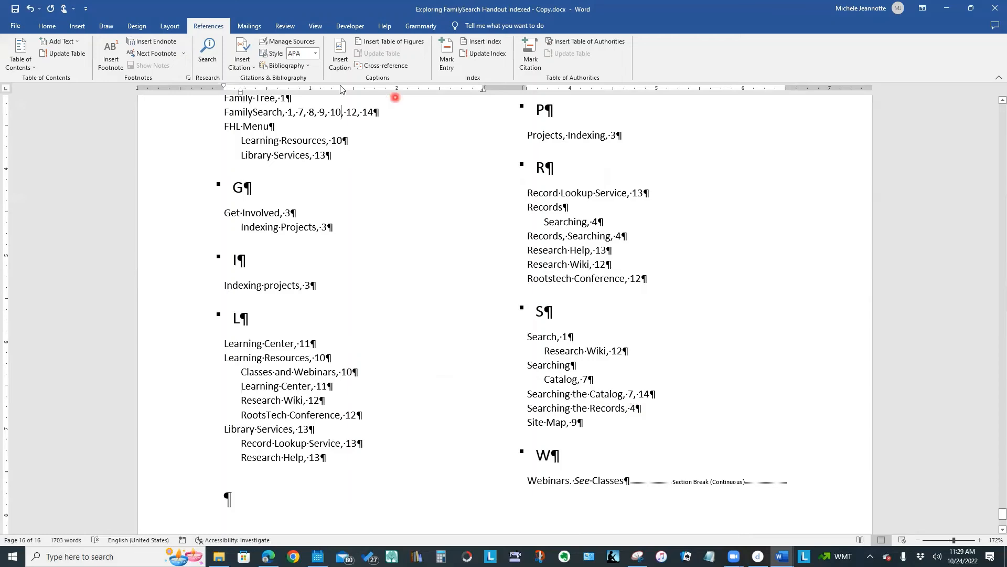
click(47, 26)
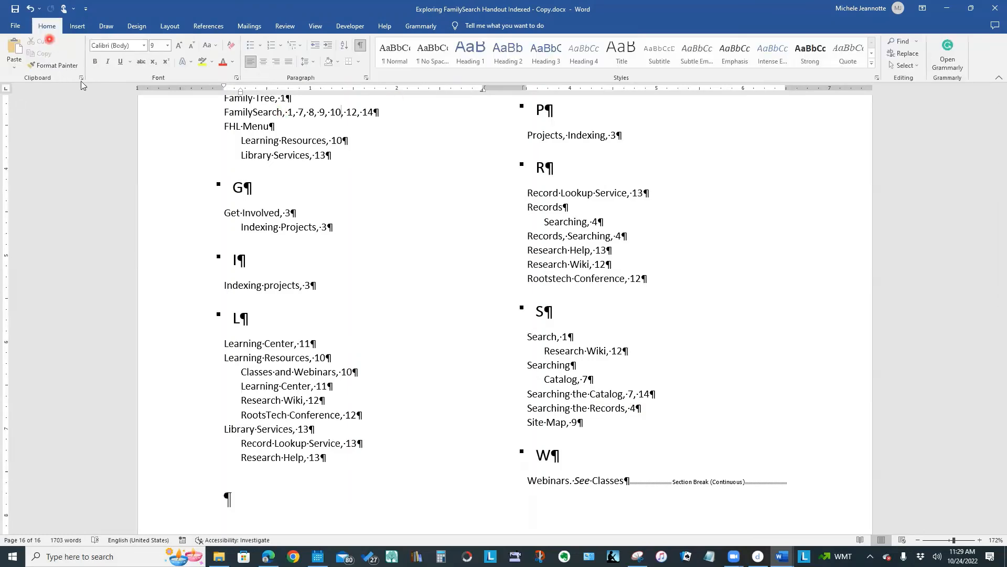
click(362, 45)
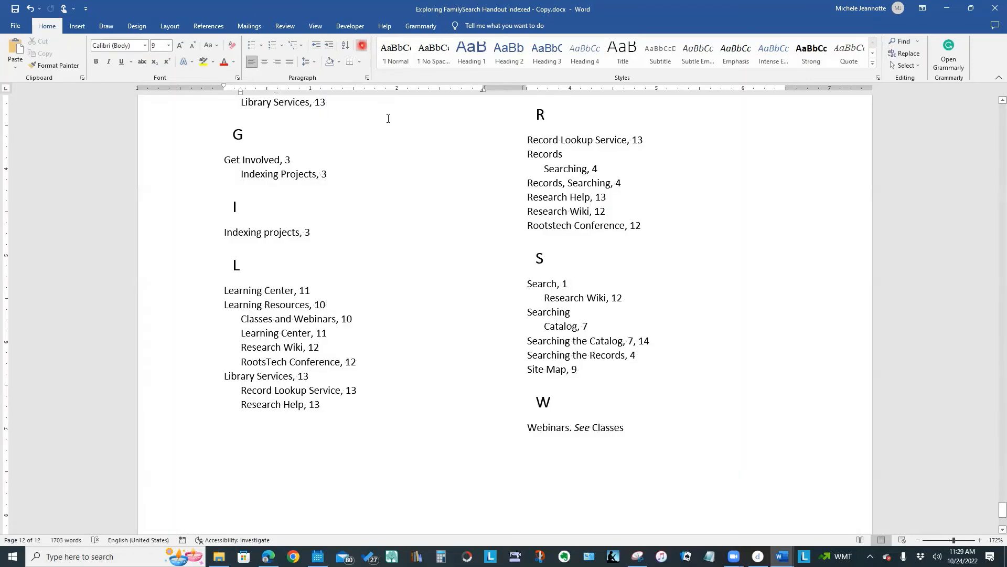
scroll(776, 345, up, 4)
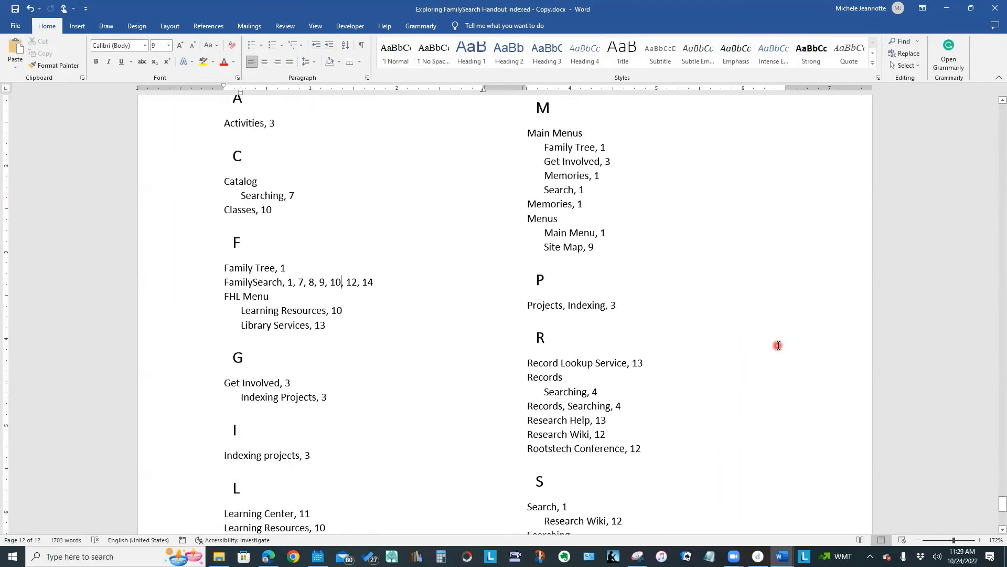
scroll(775, 344, down, 4)
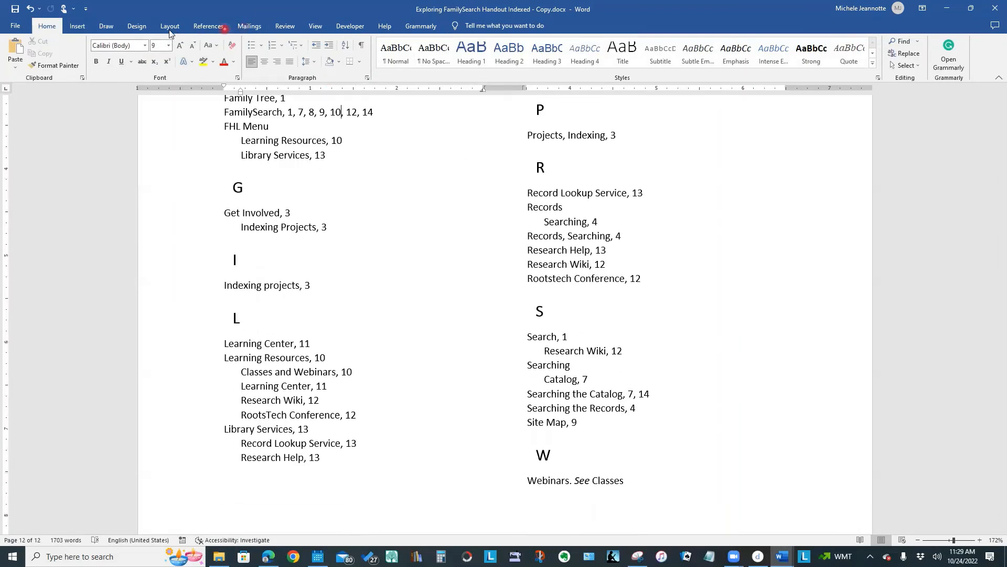
click(205, 27)
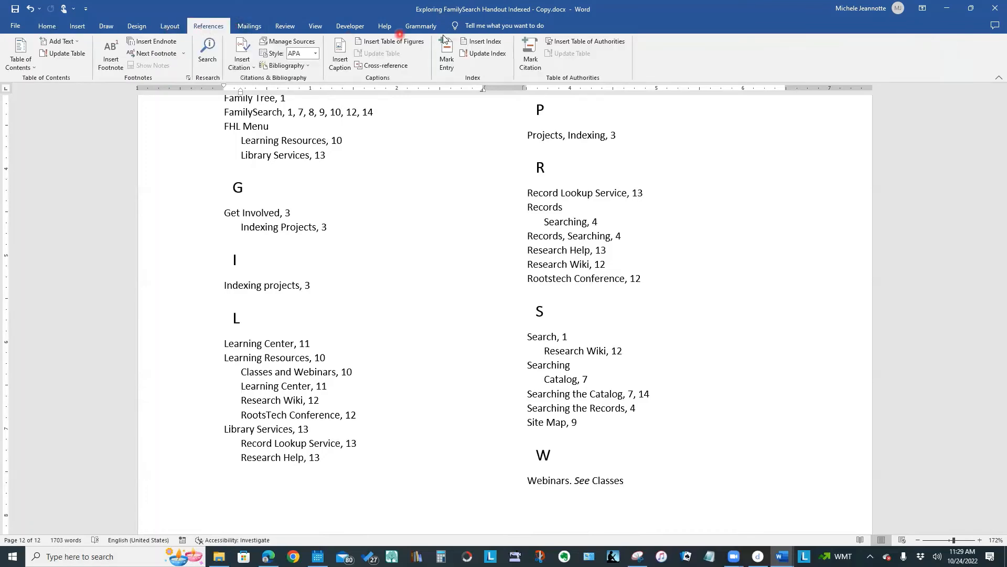
click(483, 54)
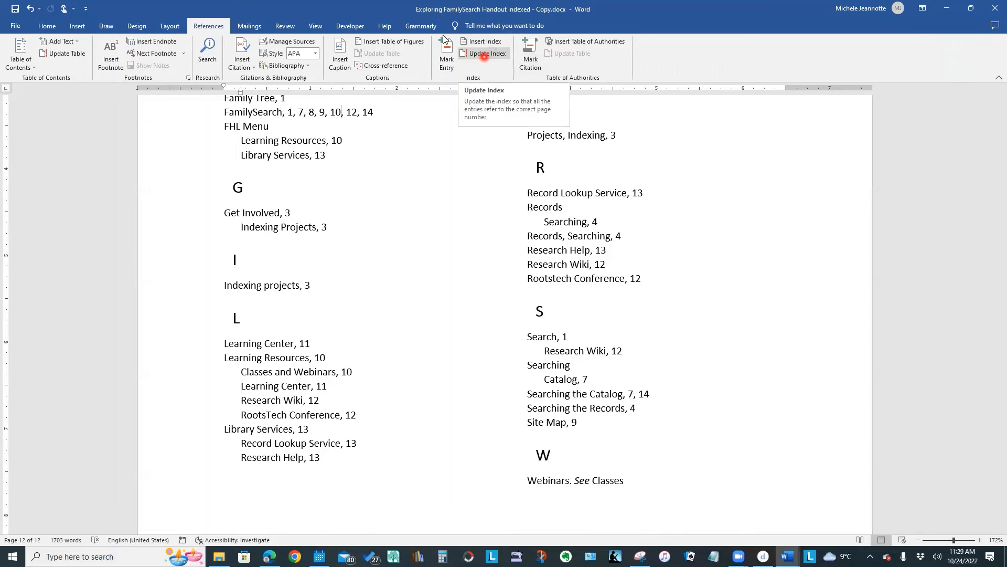
click(484, 55)
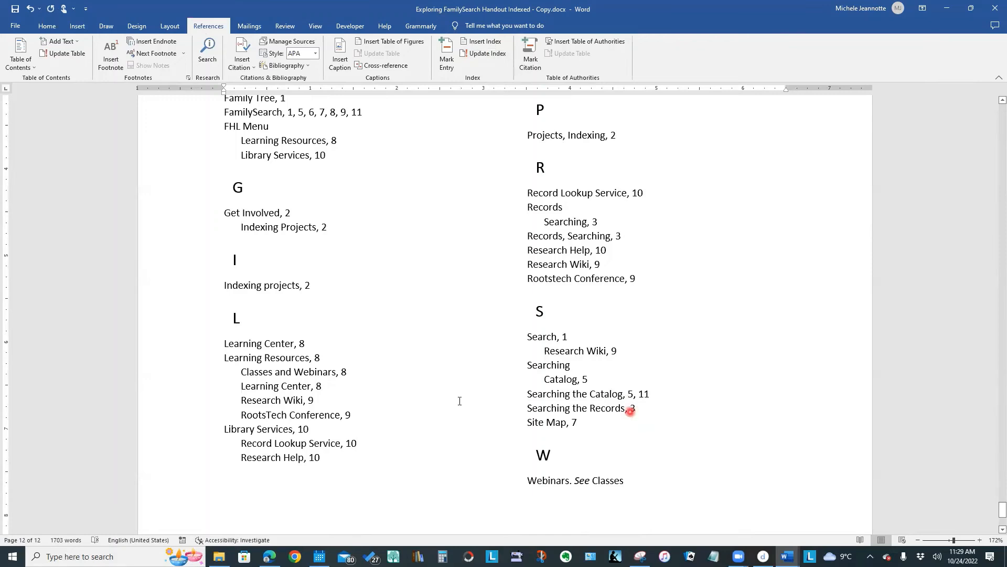
- Go back to the Searching the Catalog section and show the formatting marks again
scroll(449, 401, up, 4)
scroll(450, 401, up, 10)
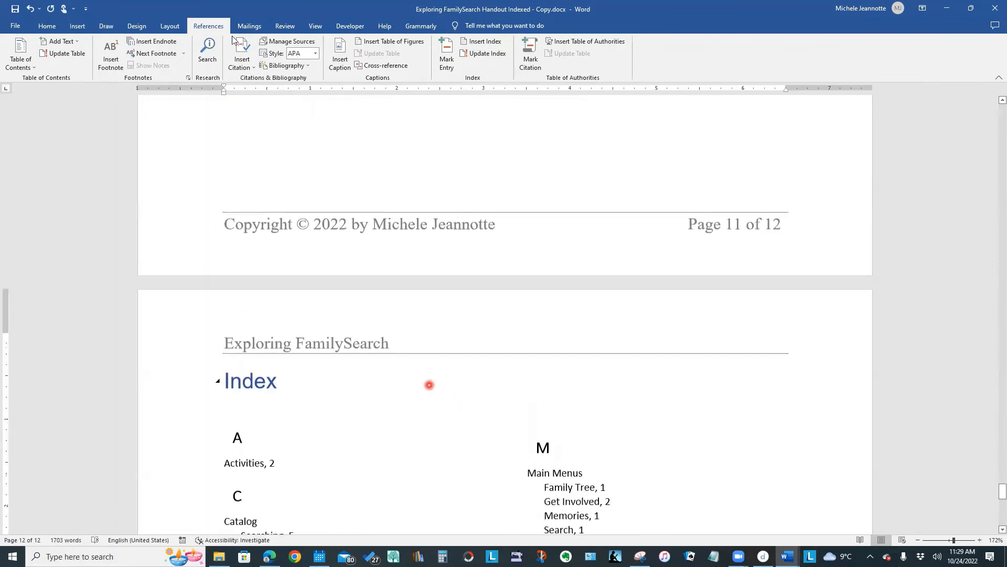
drag(1002, 479, 989, 306)
scroll(725, 393, up, 8)
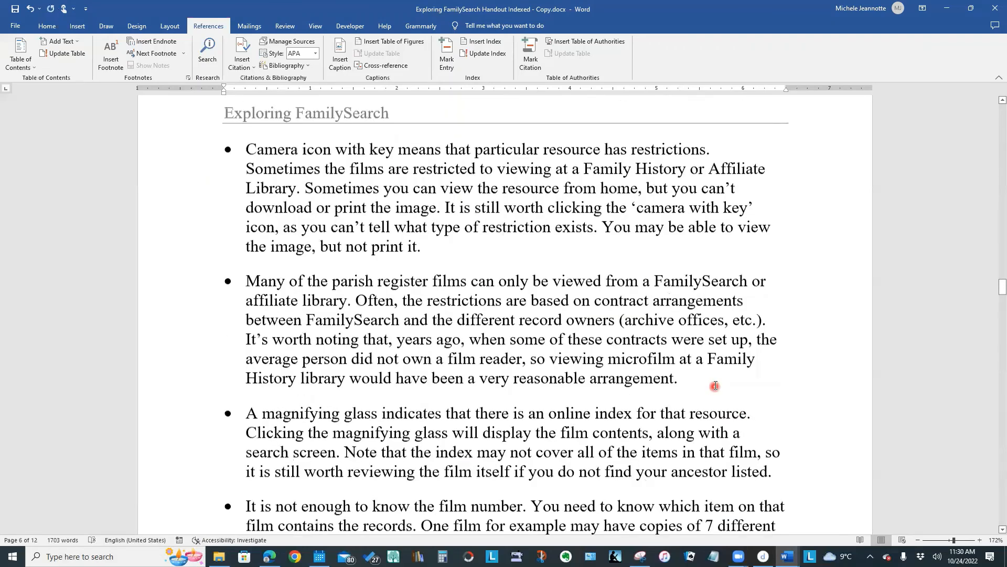
scroll(715, 385, up, 15)
scroll(715, 385, up, 3)
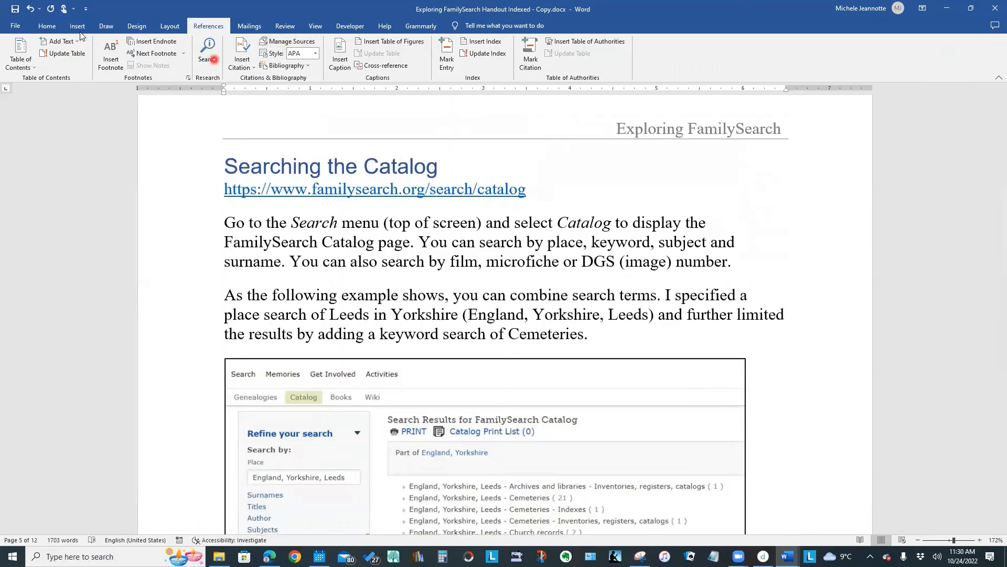
click(47, 26)
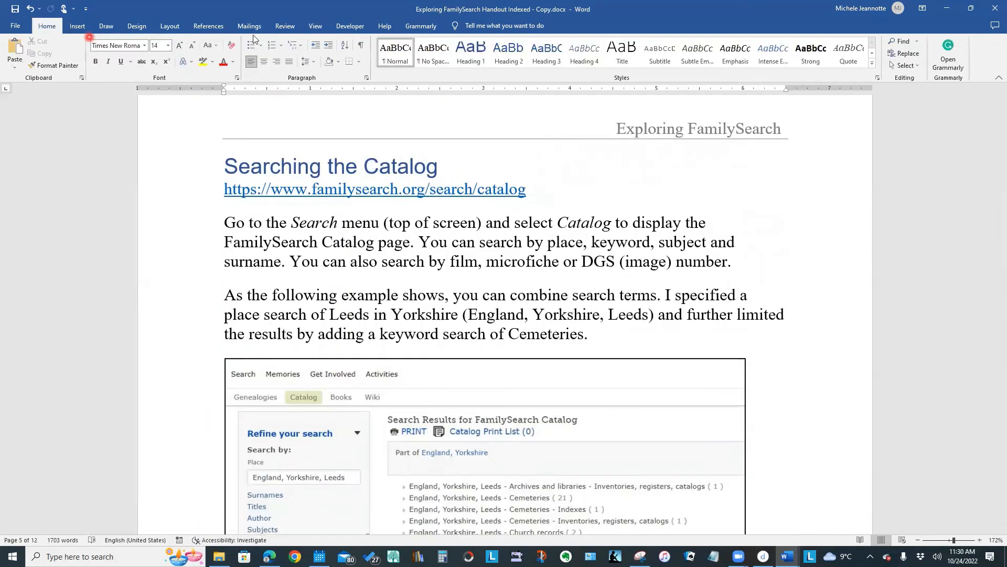
click(362, 47)
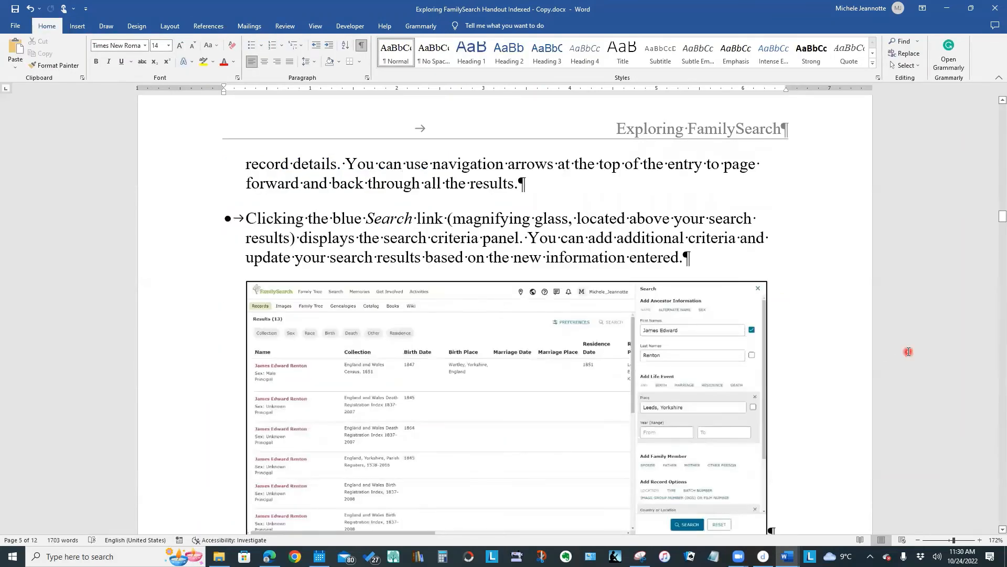
- Examine how the displayed index entry codes affect the page numbering around the Searching the Records section
scroll(909, 352, down, 5)
scroll(906, 345, up, 15)
scroll(903, 344, up, 8)
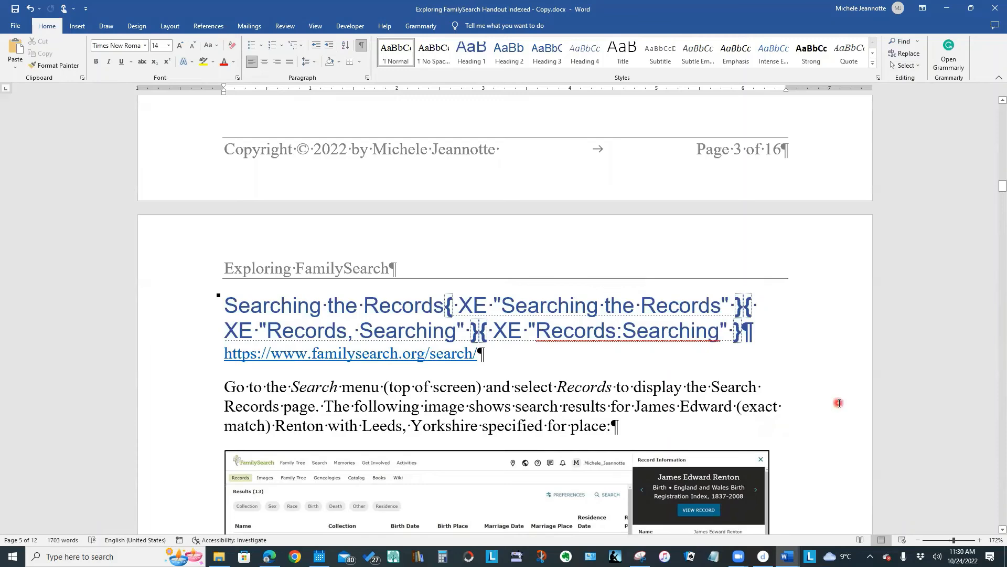
scroll(838, 403, up, 1)
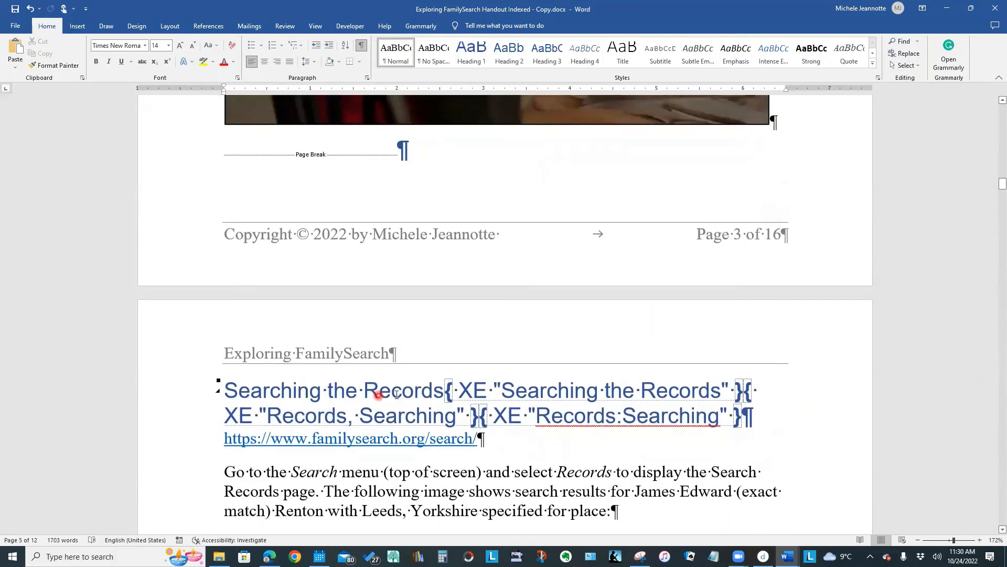
scroll(761, 386, down, 3)
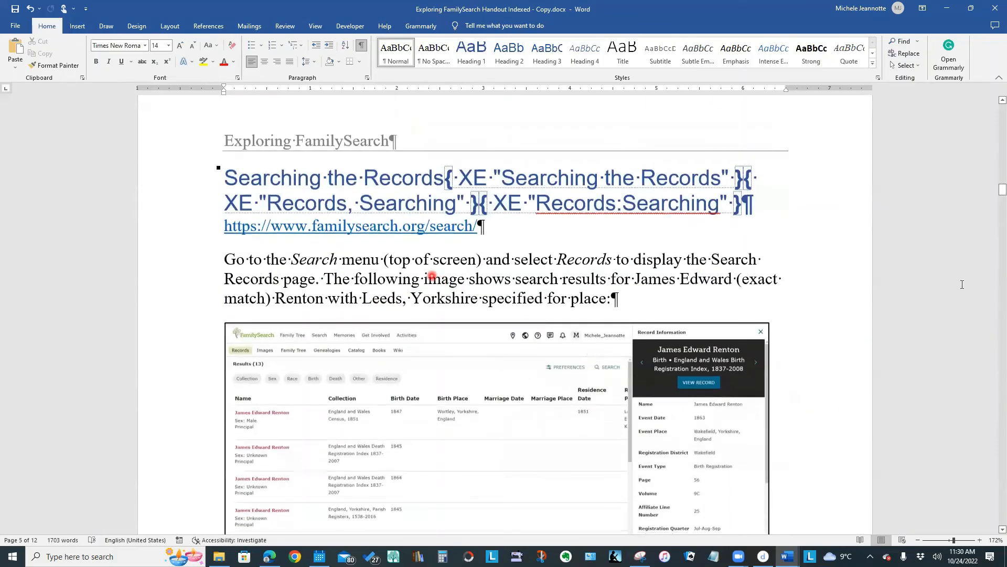
scroll(957, 292, down, 8)
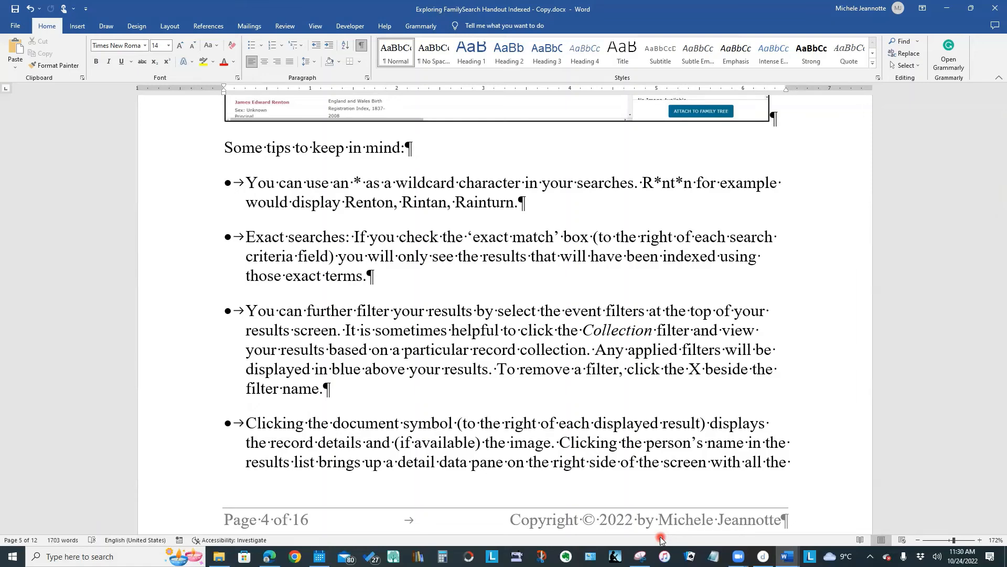
- Return to the index on the last page and hide the formatting marks
drag(991, 204, 994, 513)
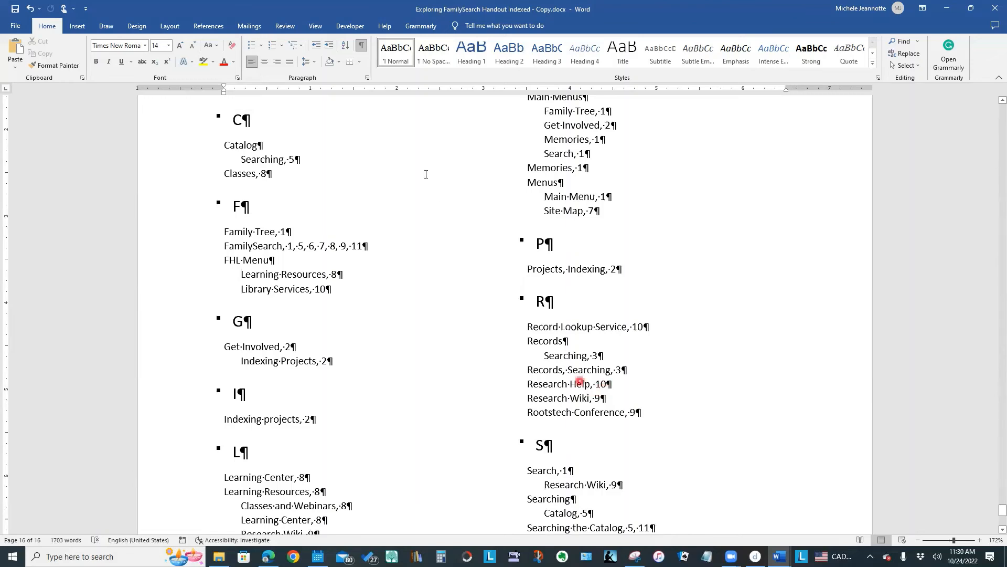
click(360, 47)
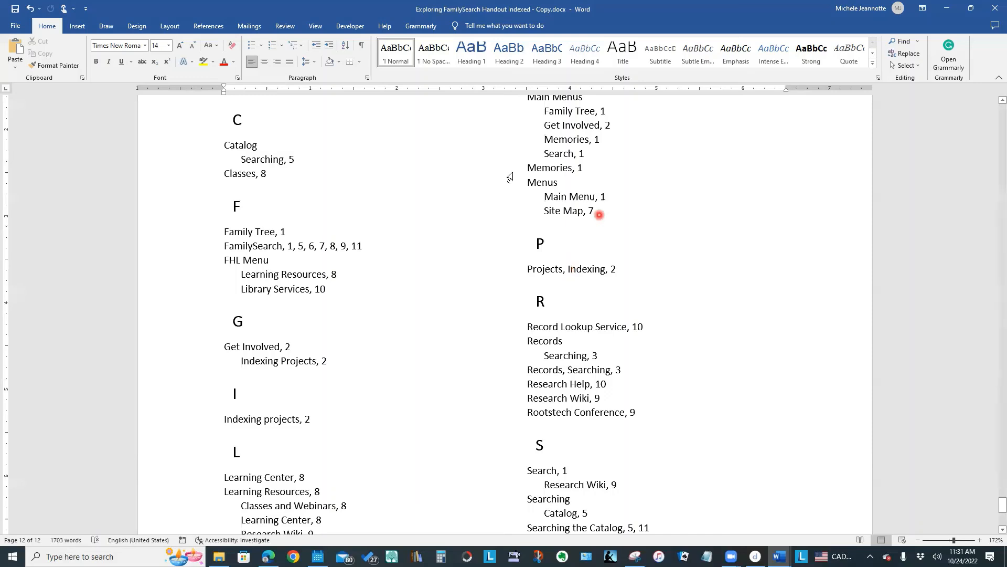
- Update the index with the formatting marks hidden and save the document
click(209, 28)
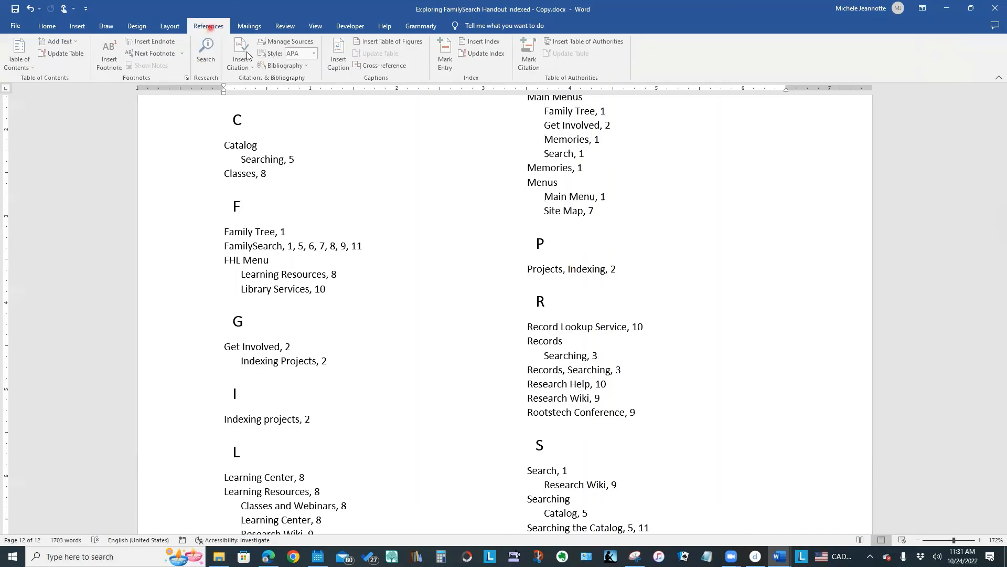
click(482, 53)
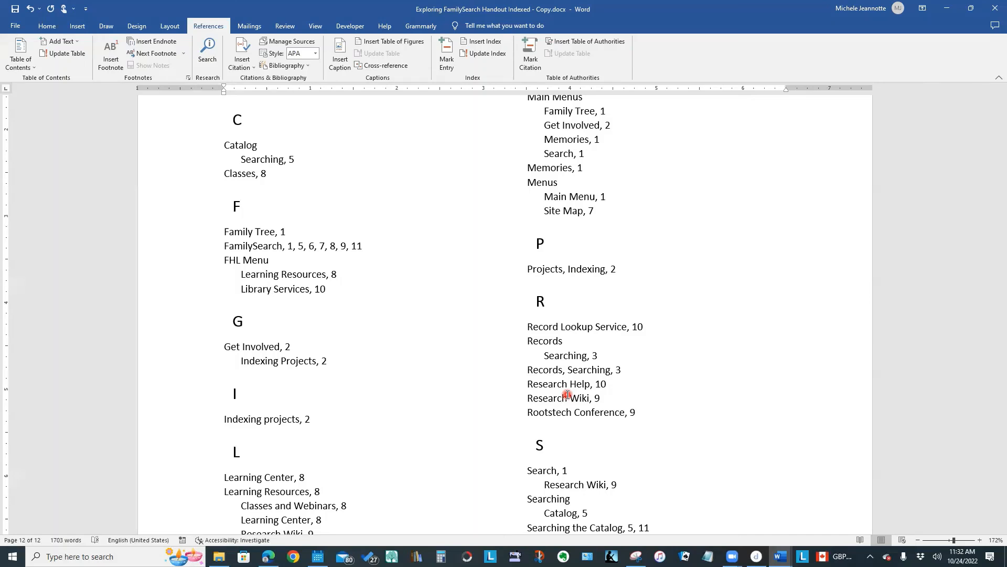
key(ctrl+s)
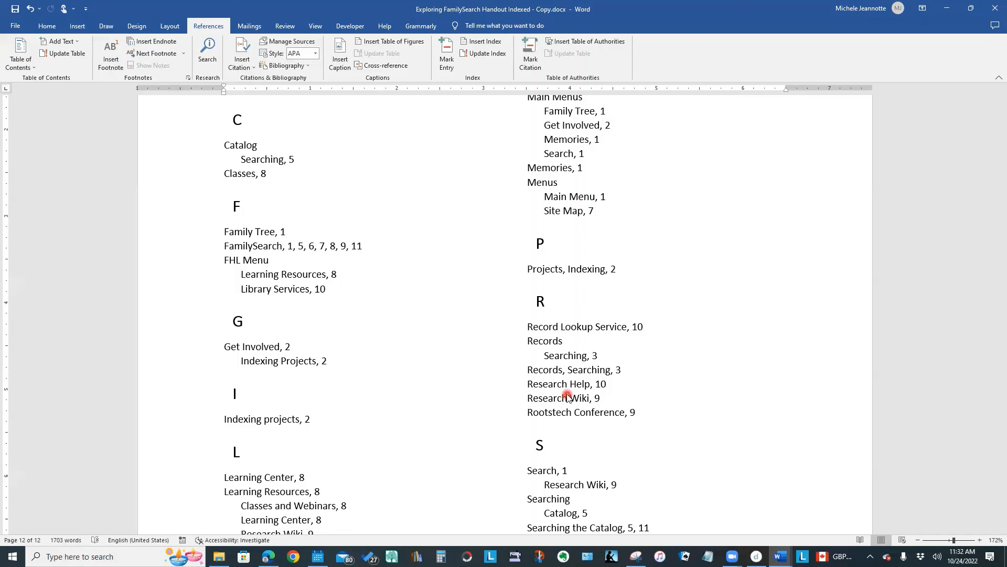